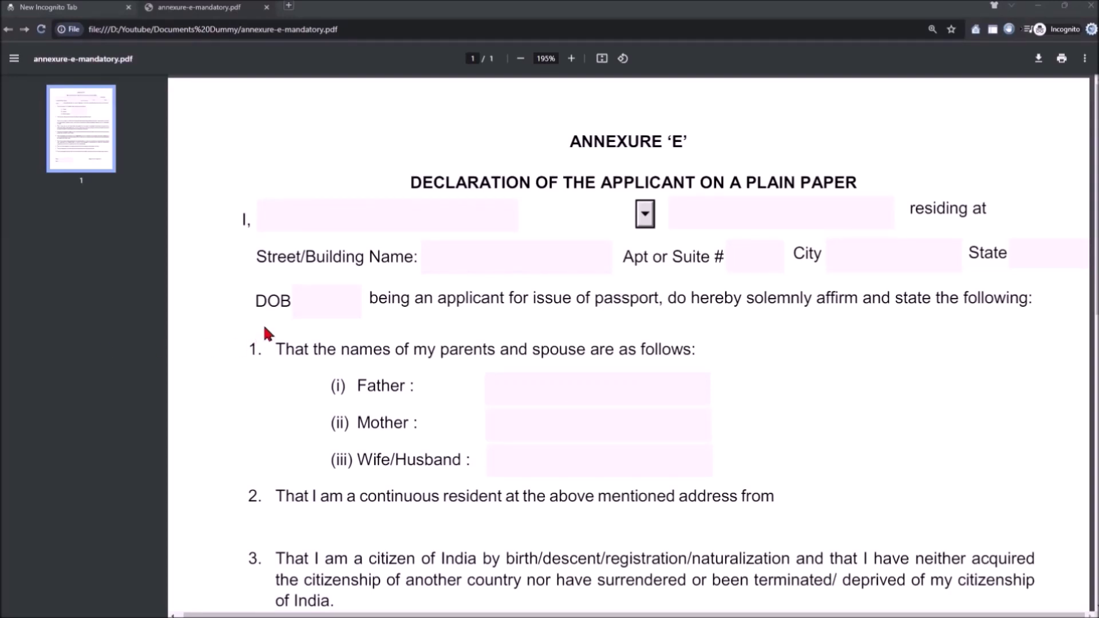
Step: Select and then clear text in the declaration heading and item 2's line
{"action": "left_click_drag", "start_coordinate": [564, 183], "coordinate": [852, 182]}
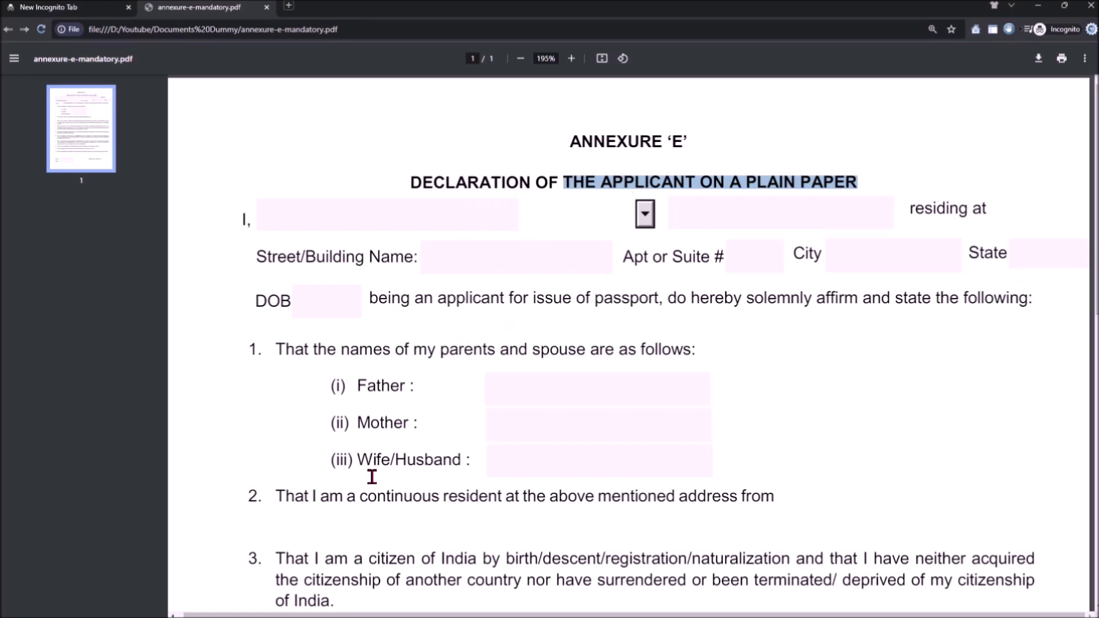
{"action": "left_click_drag", "start_coordinate": [277, 494], "coordinate": [738, 496]}
{"action": "left_click", "coordinate": [771, 495]}
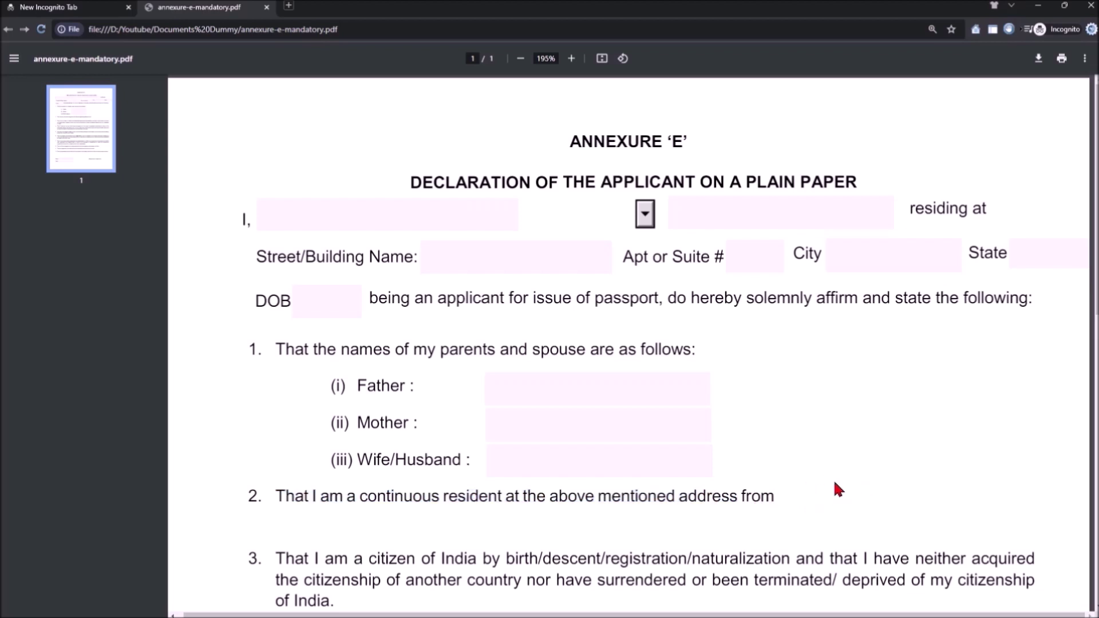
{"action": "triple_click", "coordinate": [801, 497]}
{"action": "left_click", "coordinate": [798, 498]}
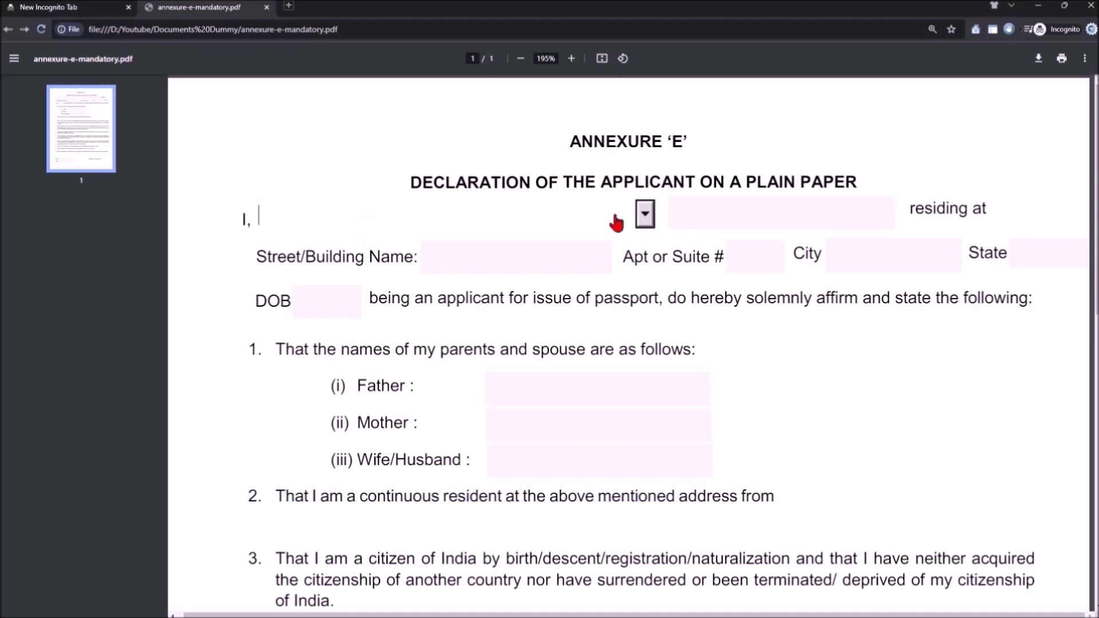
Step: Step through the Street, City, State, DOB, Father, Mother and Wife/Husband form fields
{"action": "left_click", "coordinate": [538, 263]}
{"action": "left_click", "coordinate": [889, 263]}
{"action": "left_click", "coordinate": [1024, 255]}
{"action": "left_click", "coordinate": [355, 296]}
{"action": "left_click", "coordinate": [534, 385]}
{"action": "left_click", "coordinate": [534, 434]}
{"action": "left_click", "coordinate": [535, 459]}
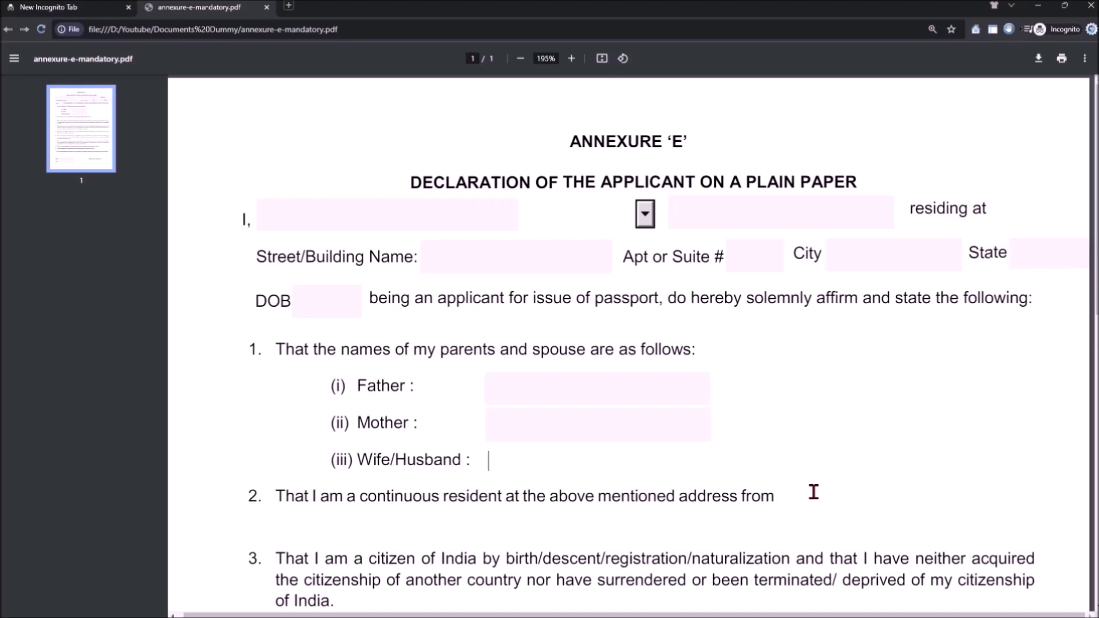
Step: Close the extra New Incognito Tab and open a fresh blank tab beside the PDF
{"action": "scroll", "coordinate": [813, 492], "scroll_direction": "down", "scroll_amount": 3}
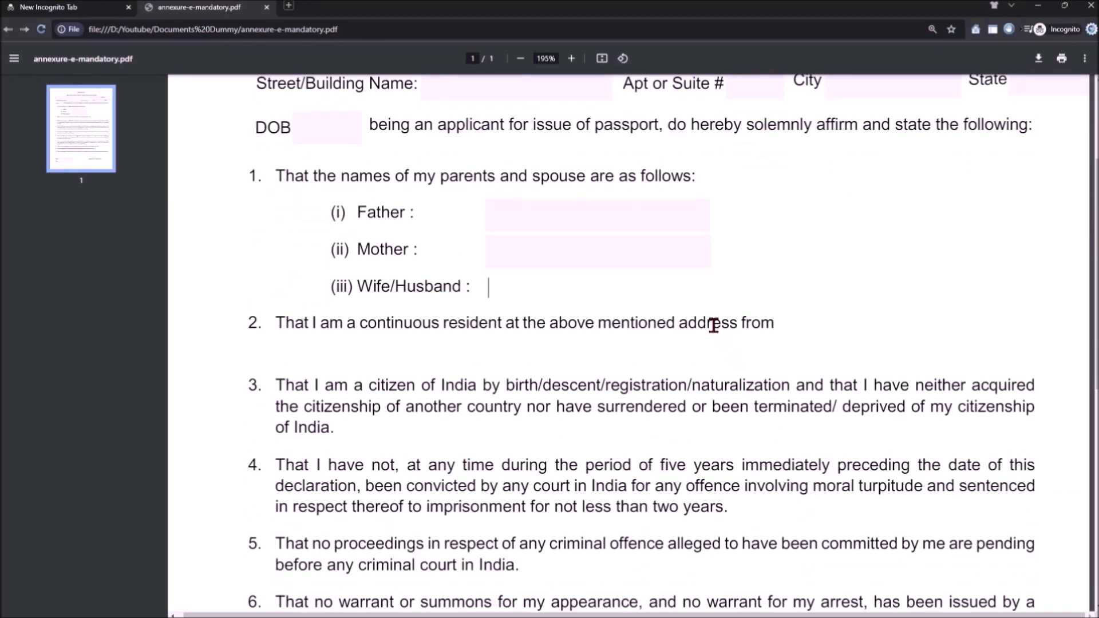
{"action": "scroll", "coordinate": [636, 324], "scroll_direction": "up", "scroll_amount": 2}
{"action": "key", "text": "ctrl+shift+b"}
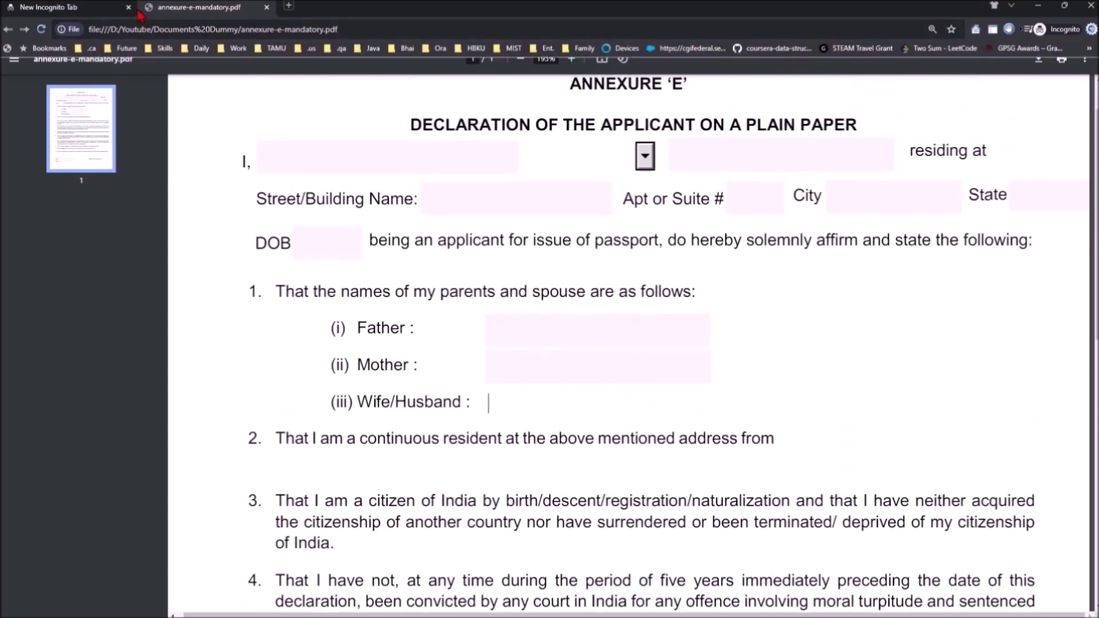
{"action": "left_click", "coordinate": [128, 7]}
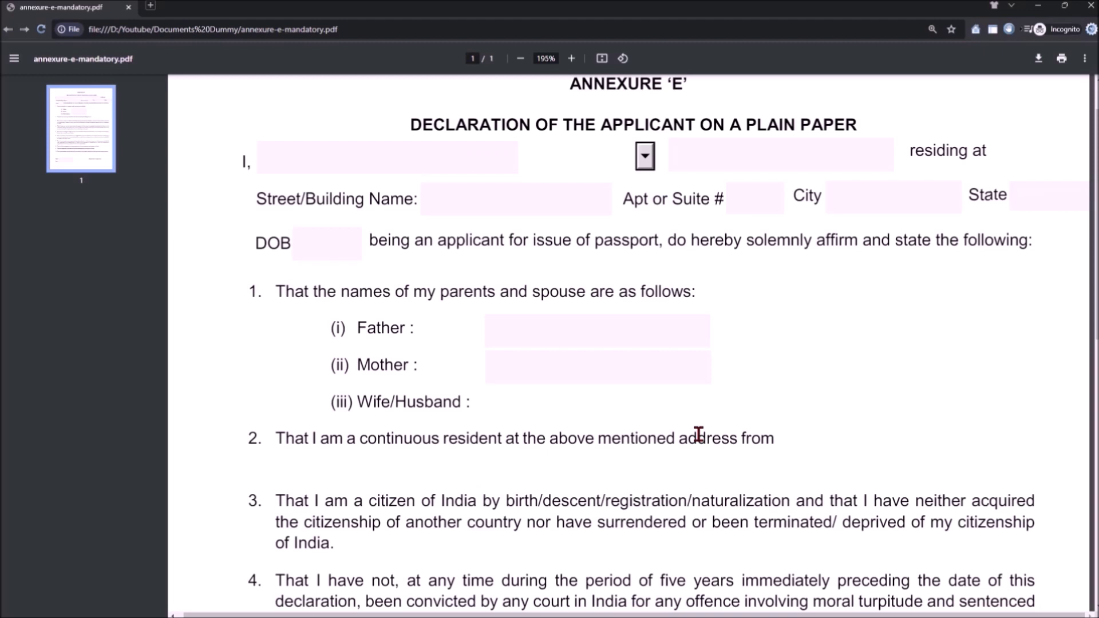
{"action": "left_click", "coordinate": [151, 6]}
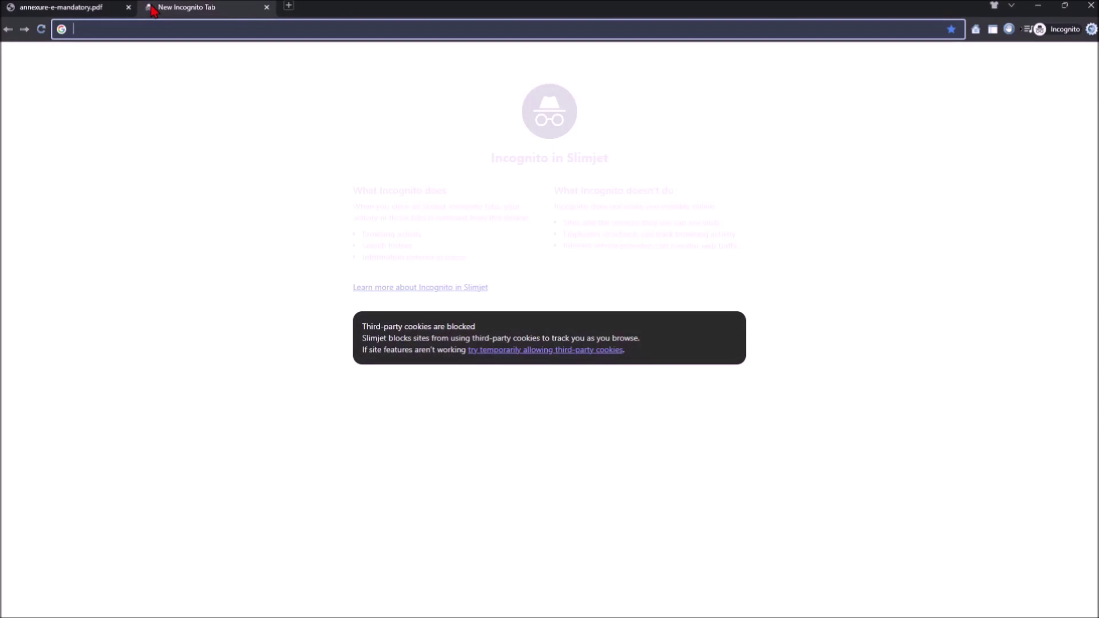
Step: Search pdfgear, go to pdfgear.com, and save pdfgear_setup_v2.1.8.exe into the Youtube folder
{"action": "type", "text": "pdfg"}
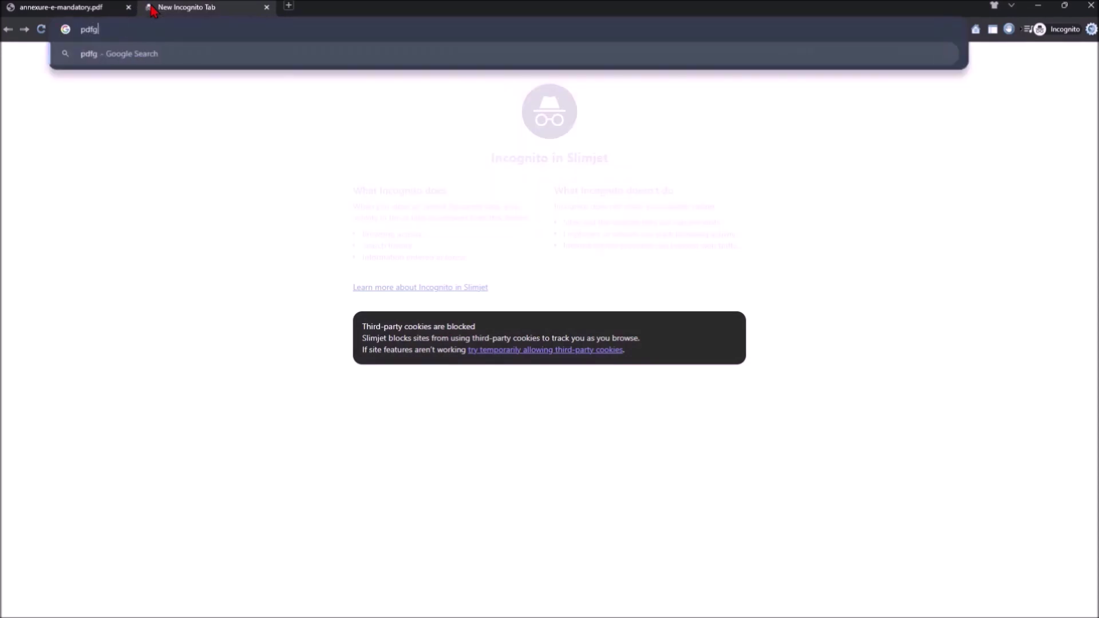
{"action": "type", "text": "ear"}
{"action": "key", "text": "Return"}
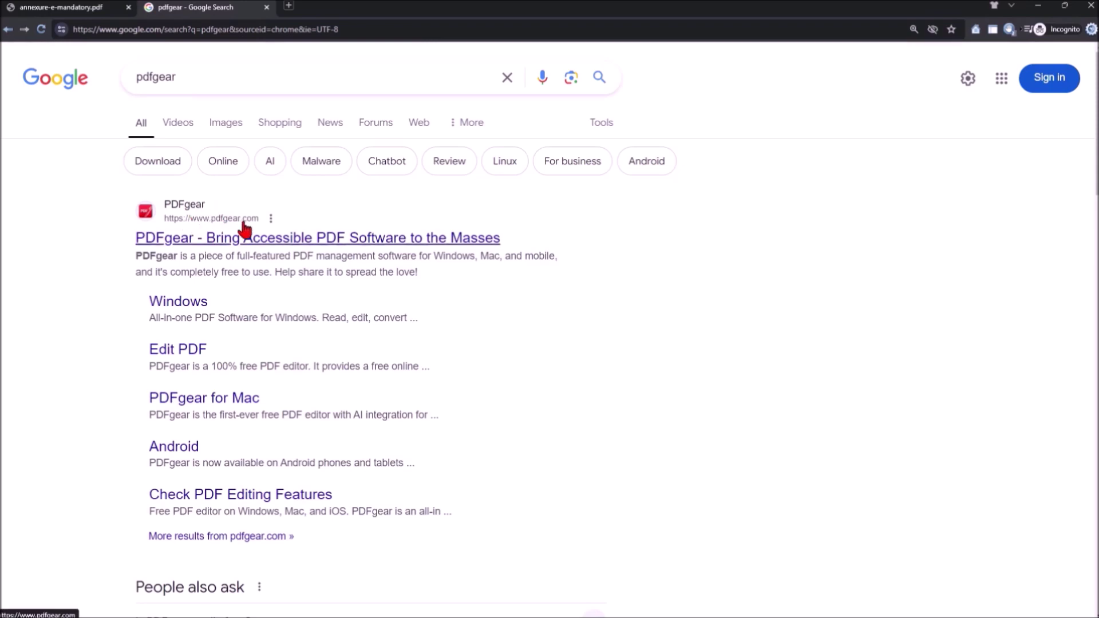
{"action": "left_click", "coordinate": [266, 247]}
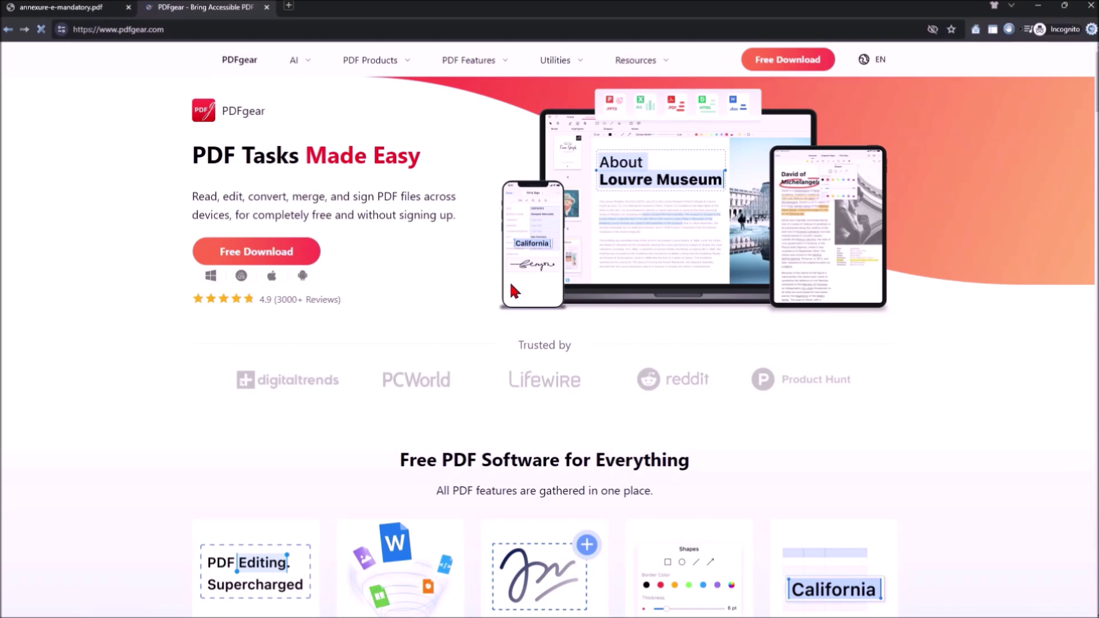
{"action": "left_click", "coordinate": [794, 65]}
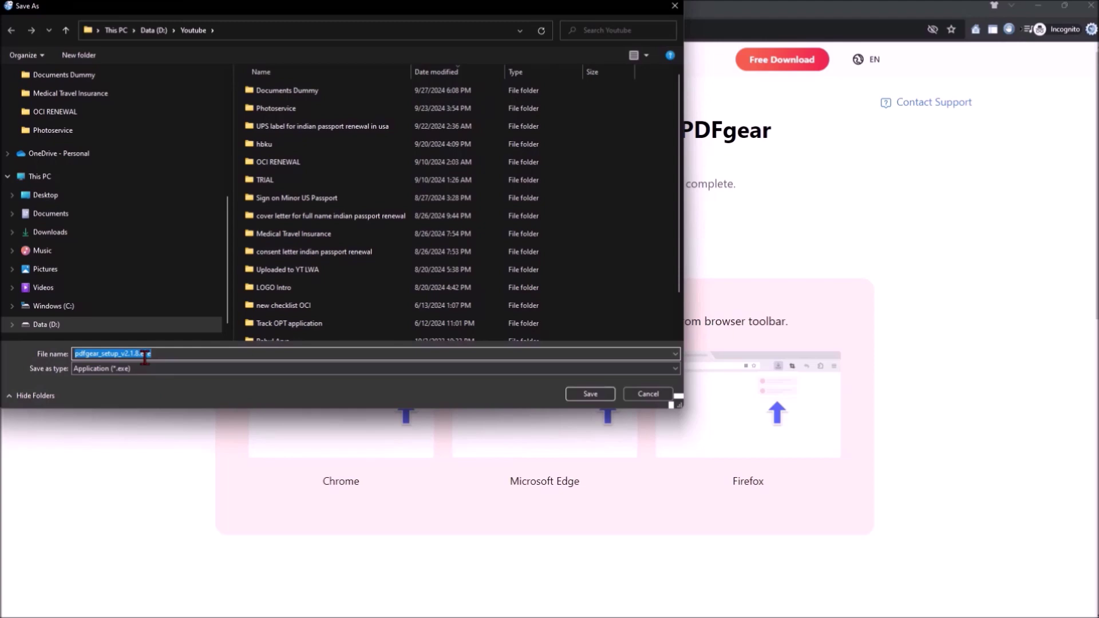
{"action": "scroll", "coordinate": [315, 261], "scroll_direction": "down", "scroll_amount": 1}
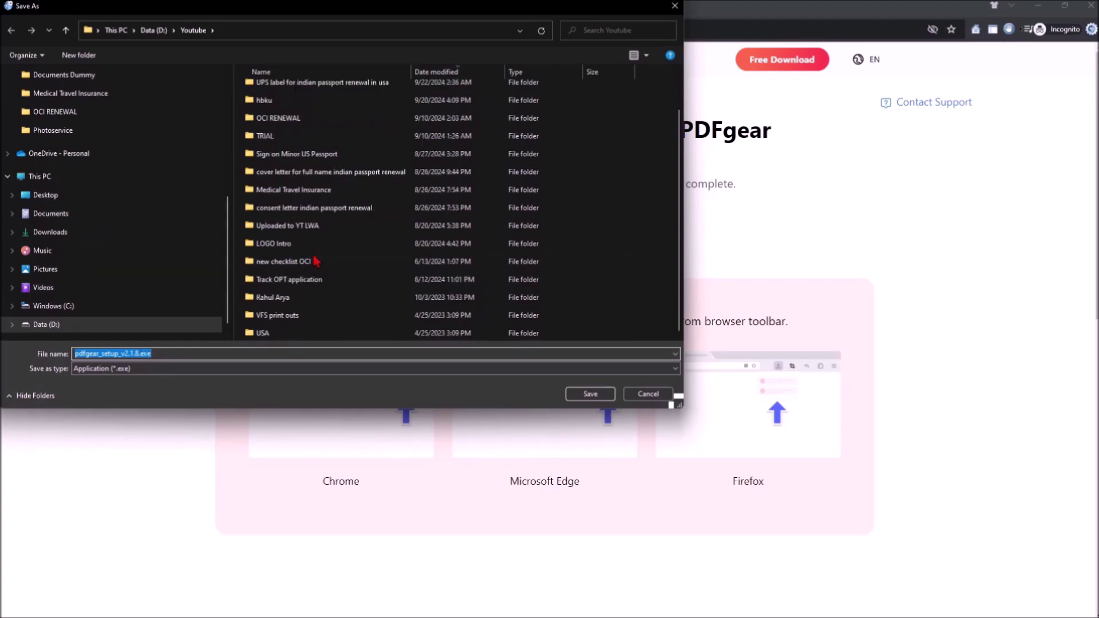
{"action": "left_click", "coordinate": [590, 394]}
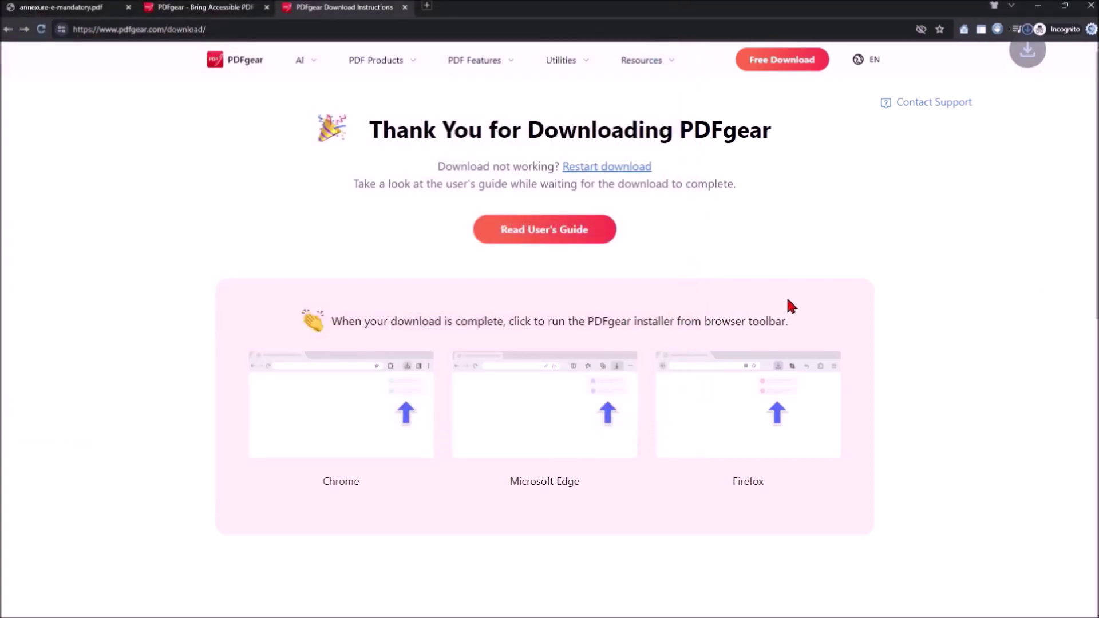
Step: Show the finished pdfgear_setup_v2.1.8.exe download in its Youtube folder from the downloads list
{"action": "key", "text": "ctrl+shift+b"}
{"action": "left_click", "coordinate": [1028, 29]}
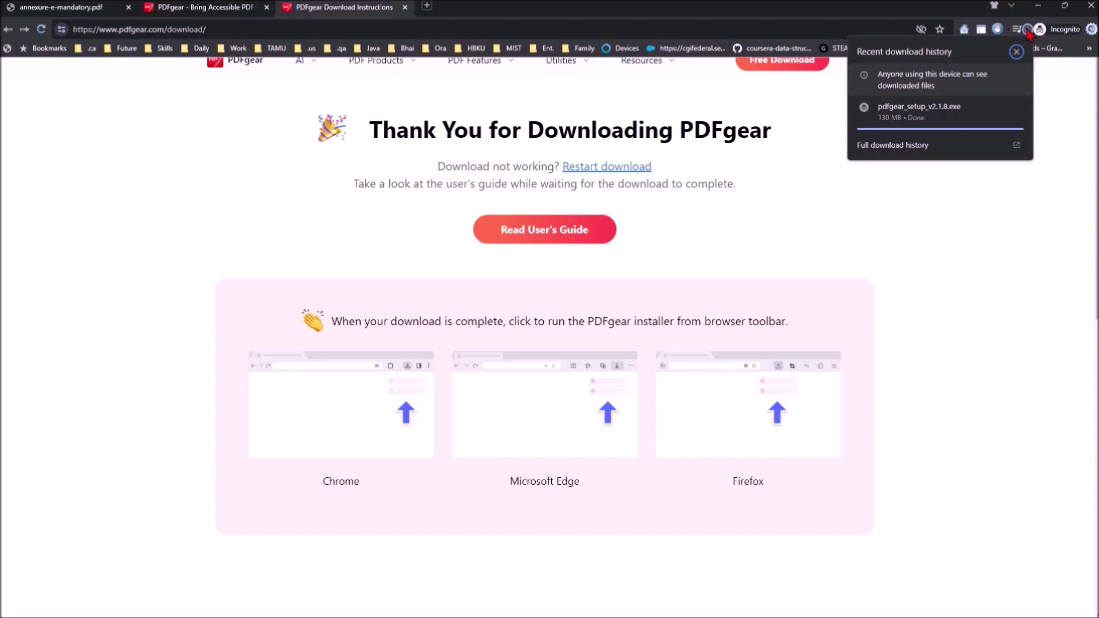
{"action": "mouse_move", "coordinate": [998, 112]}
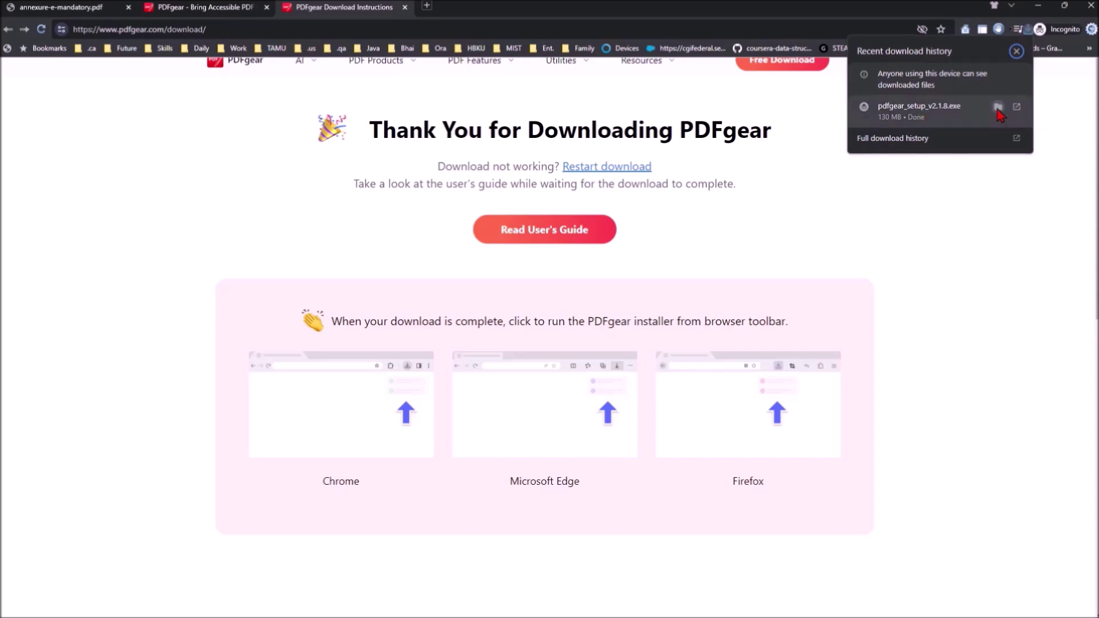
{"action": "left_click", "coordinate": [998, 108]}
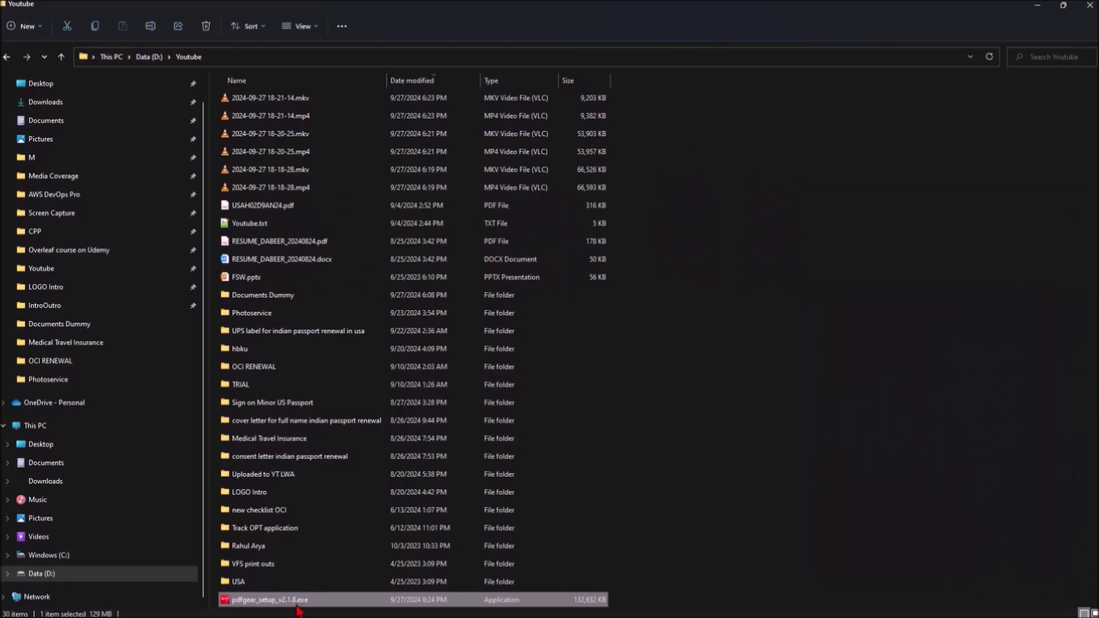
Step: Run the PDFgear installer in English, accept the license, keep desktop and Quick Launch shortcuts, and install
{"action": "double_click", "coordinate": [298, 601]}
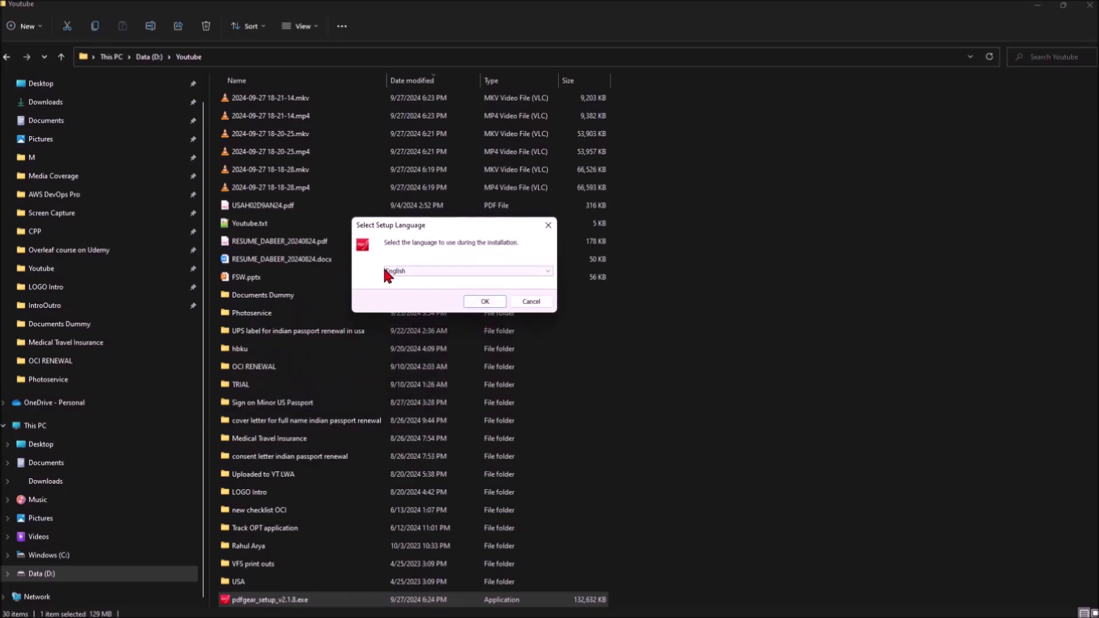
{"action": "left_click", "coordinate": [474, 302]}
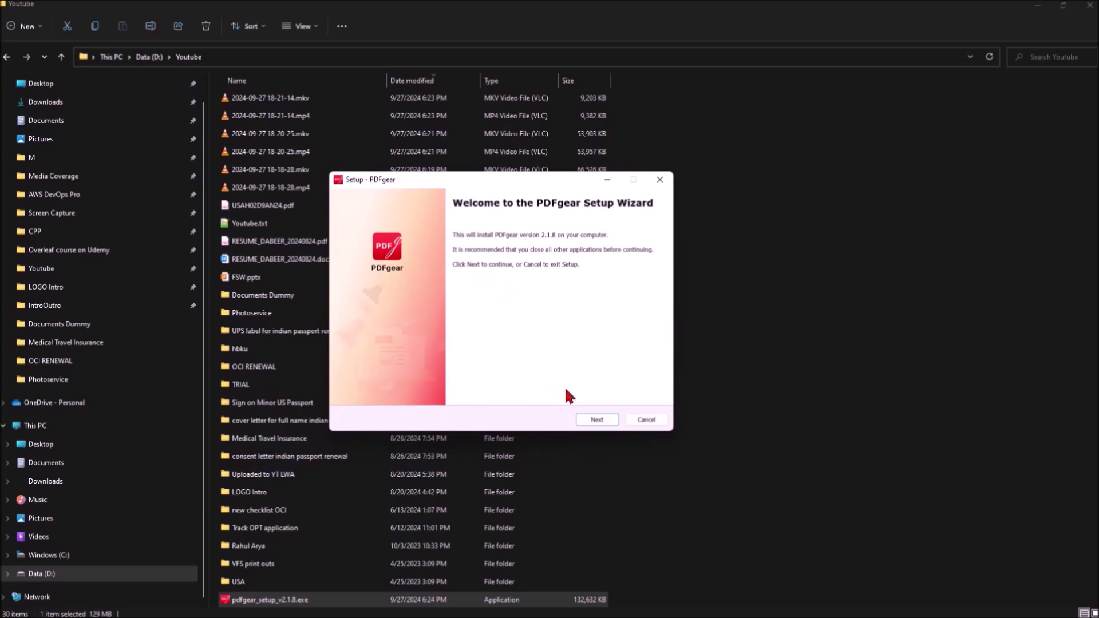
{"action": "left_click", "coordinate": [595, 420]}
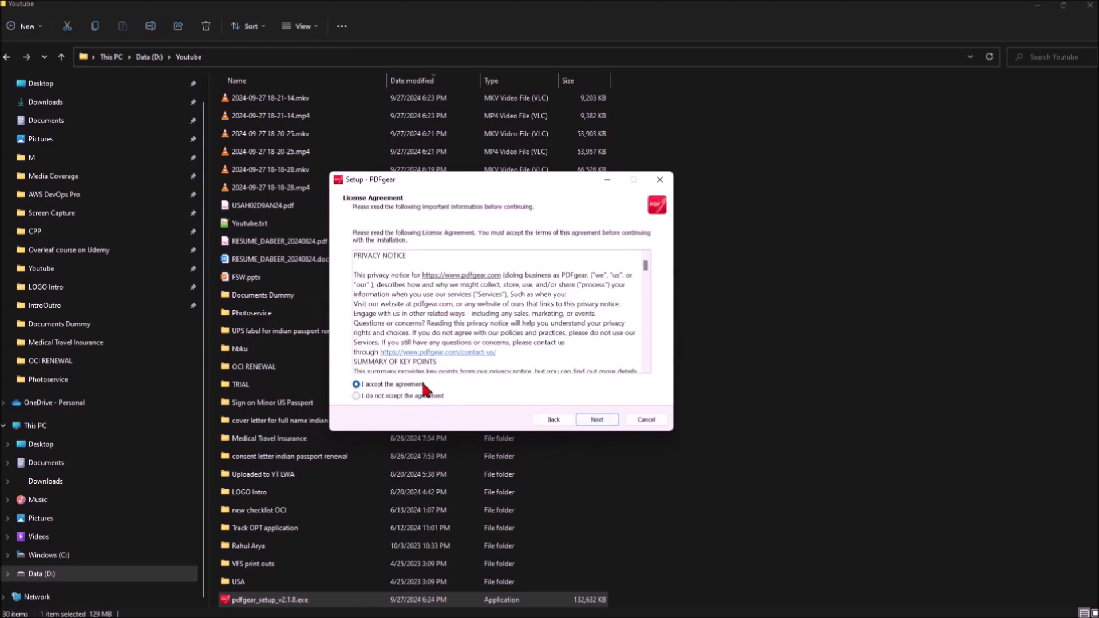
{"action": "left_click_drag", "start_coordinate": [645, 266], "coordinate": [647, 363]}
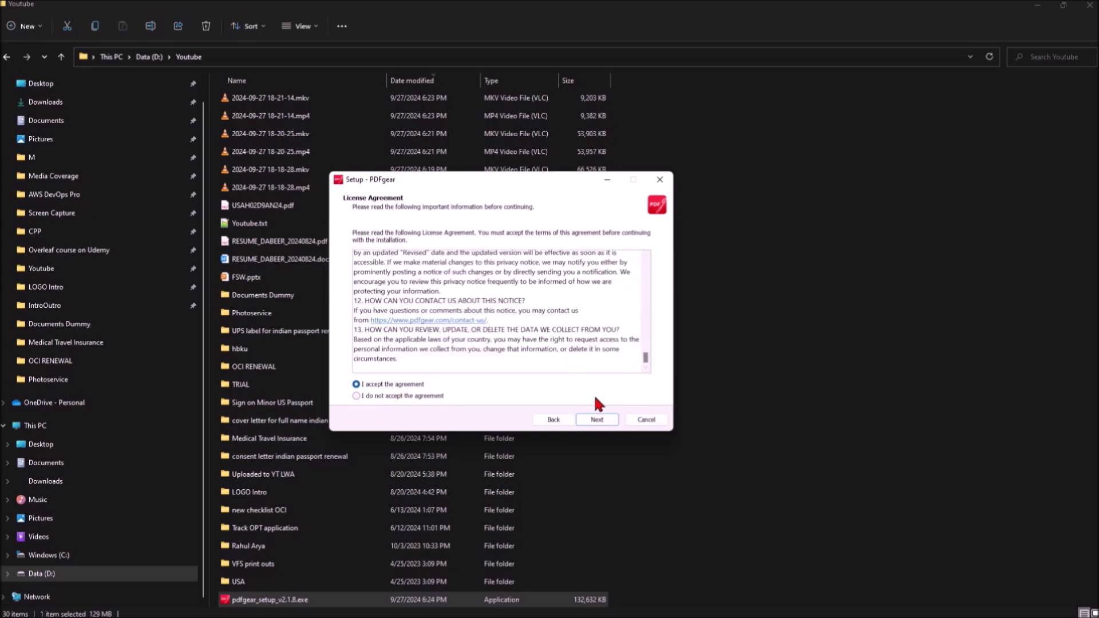
{"action": "left_click", "coordinate": [602, 423]}
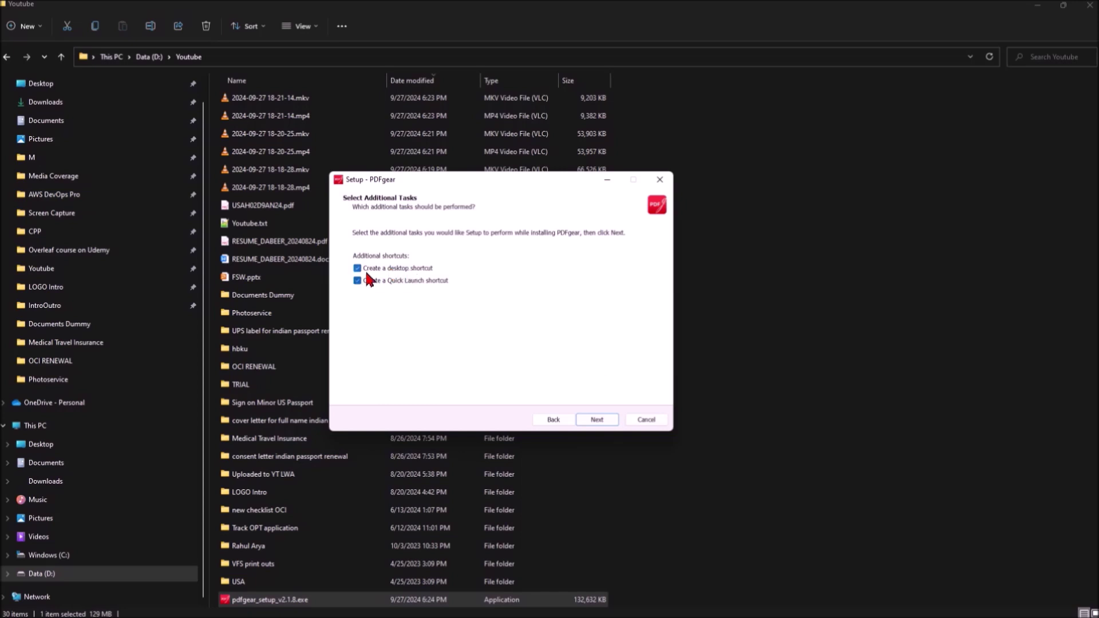
{"action": "left_click", "coordinate": [596, 421]}
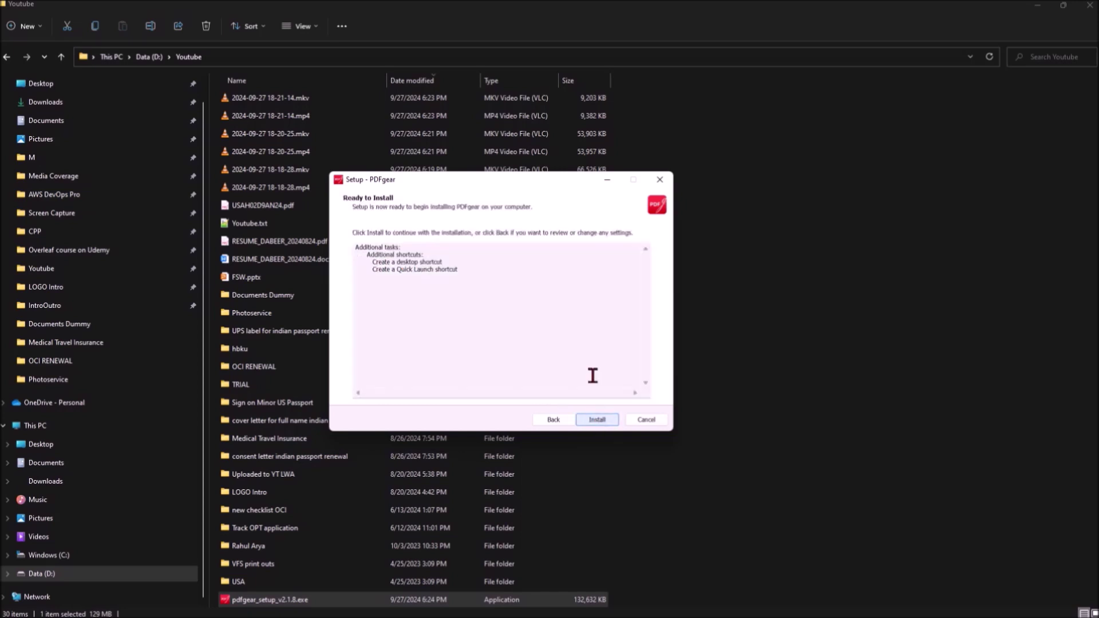
{"action": "left_click", "coordinate": [597, 420]}
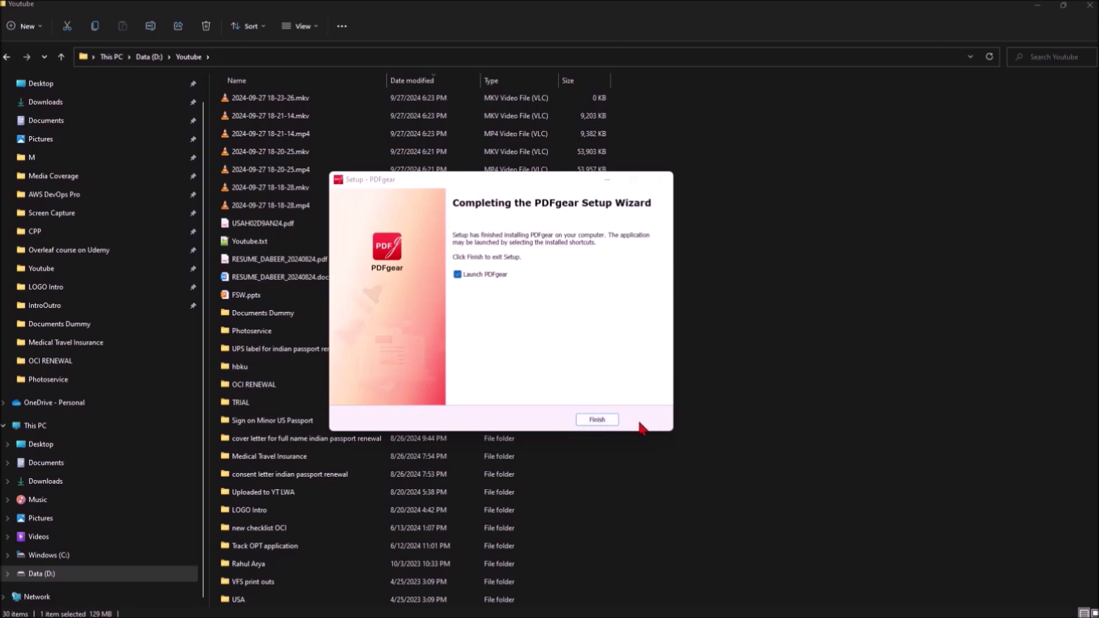
Step: Finish PDFgear setup, close its start window, and open the Documents Dummy folder
{"action": "left_click", "coordinate": [606, 422]}
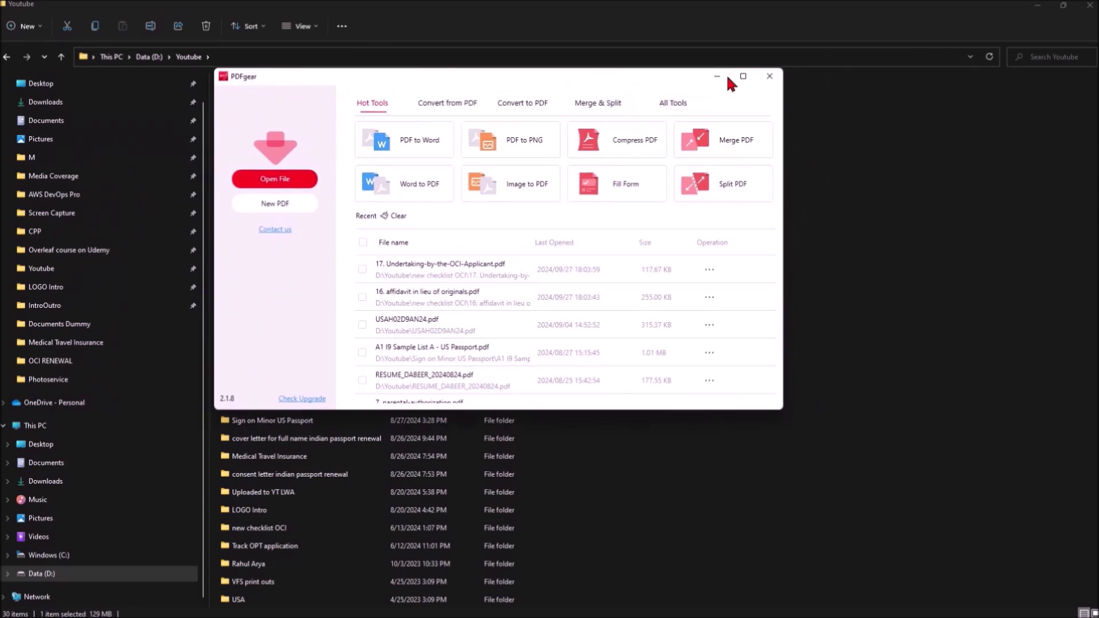
{"action": "left_click", "coordinate": [769, 76]}
{"action": "double_click", "coordinate": [260, 314]}
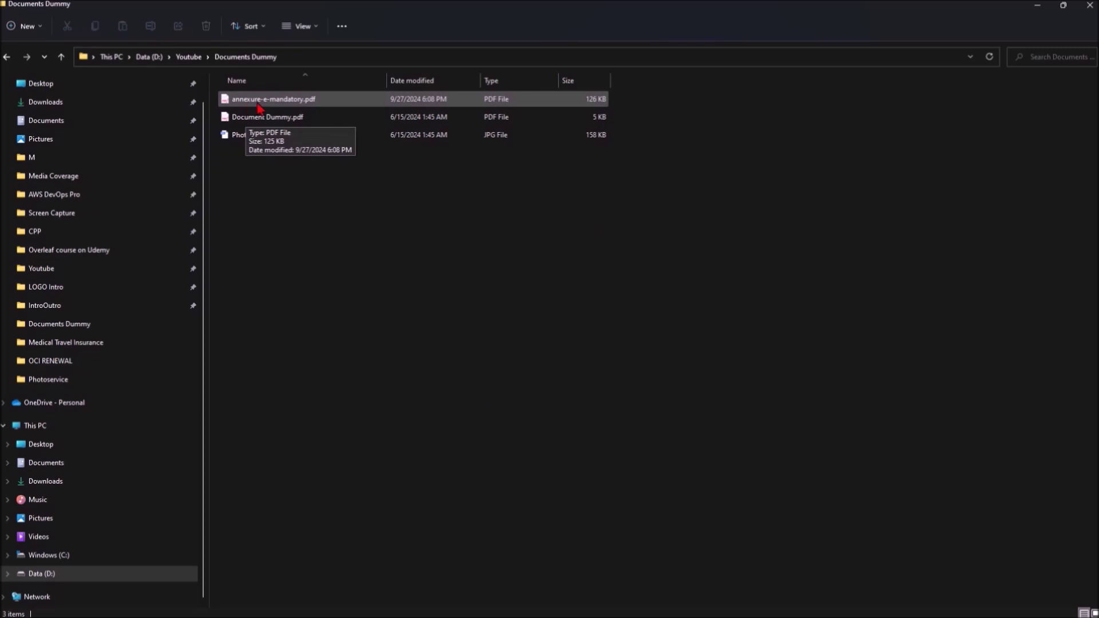
Step: Open annexure-e-mandatory.pdf in PDFgear, always using it for .pdf files, and maximize the window
{"action": "left_click", "coordinate": [285, 106]}
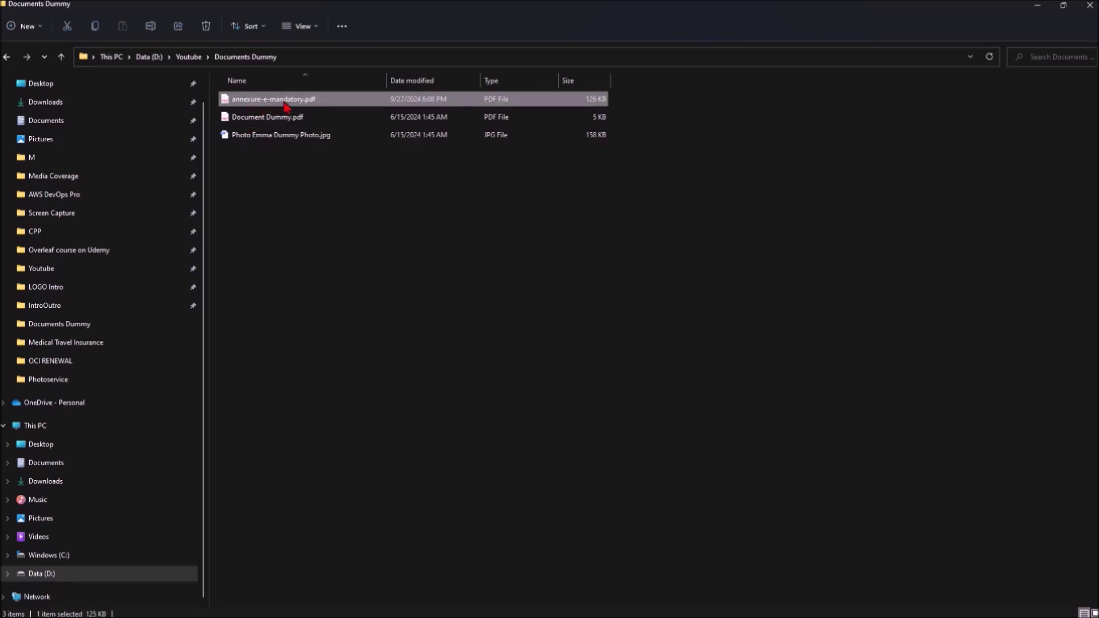
{"action": "right_click", "coordinate": [284, 107]}
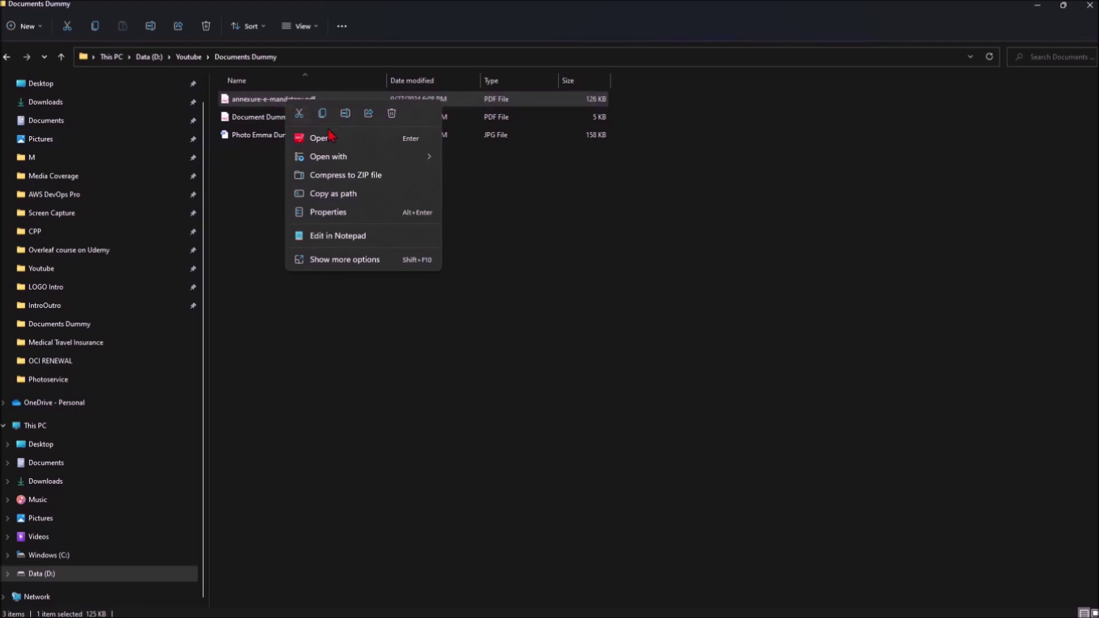
{"action": "mouse_move", "coordinate": [341, 165]}
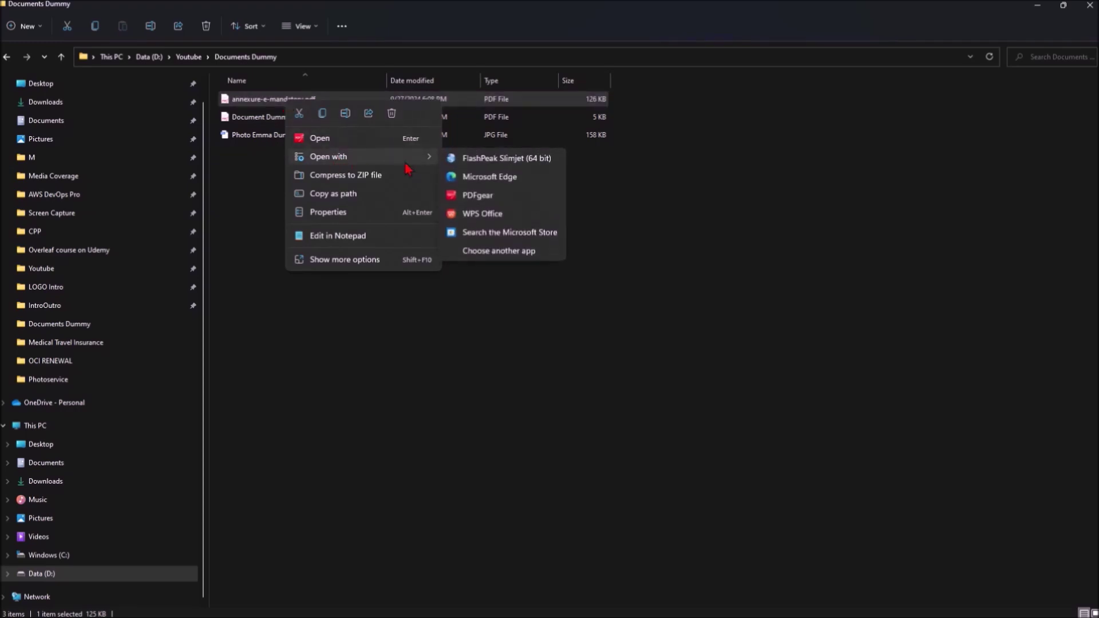
{"action": "left_click", "coordinate": [490, 258]}
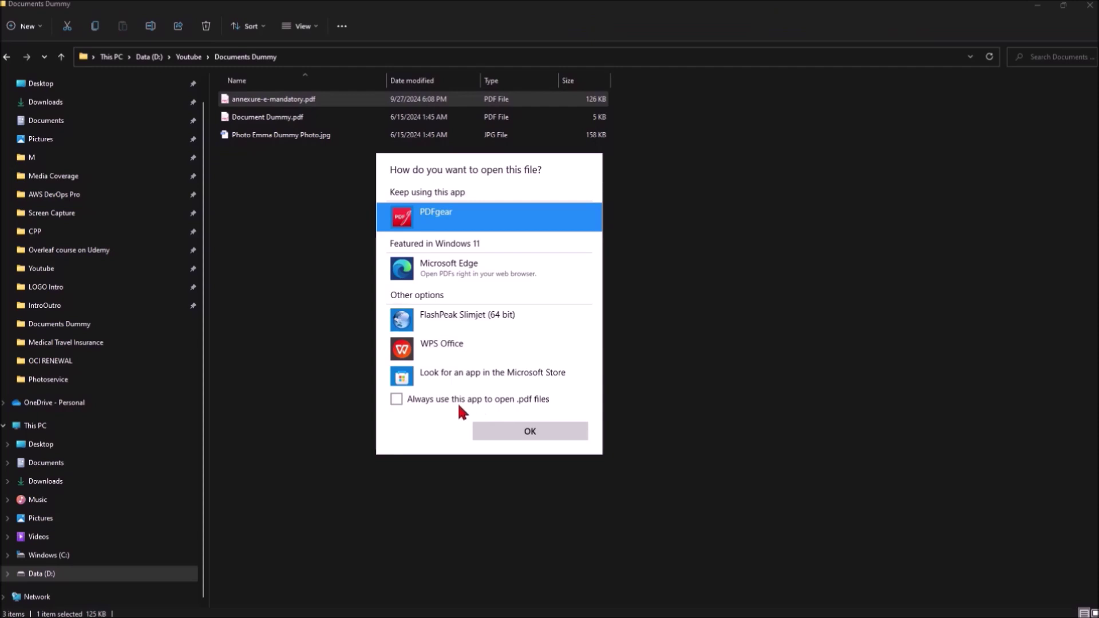
{"action": "left_click", "coordinate": [396, 400]}
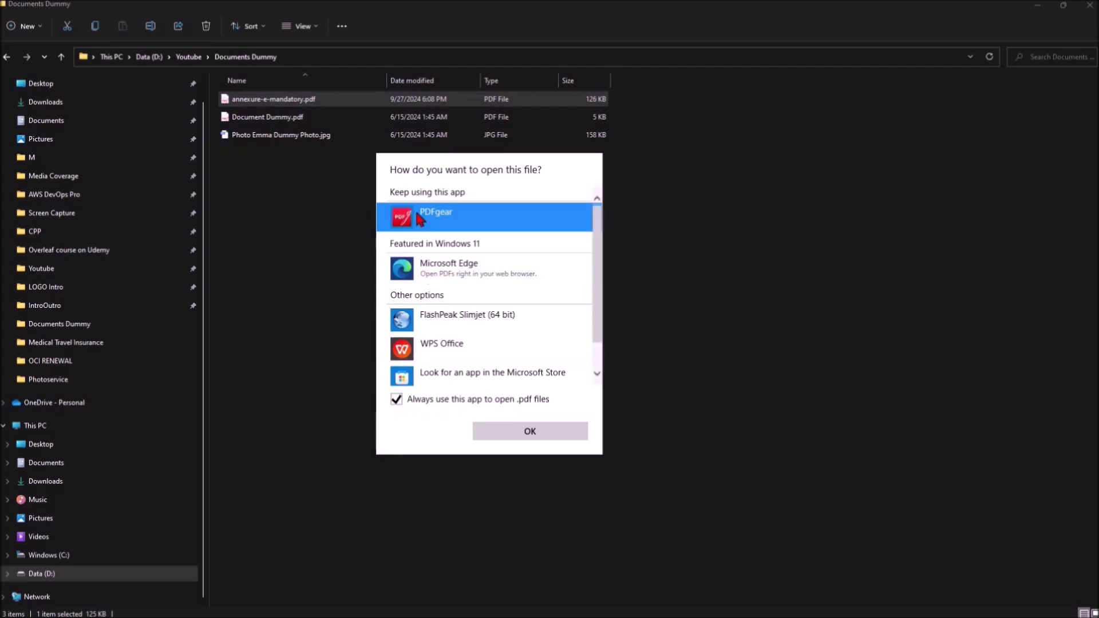
{"action": "left_click", "coordinate": [531, 436]}
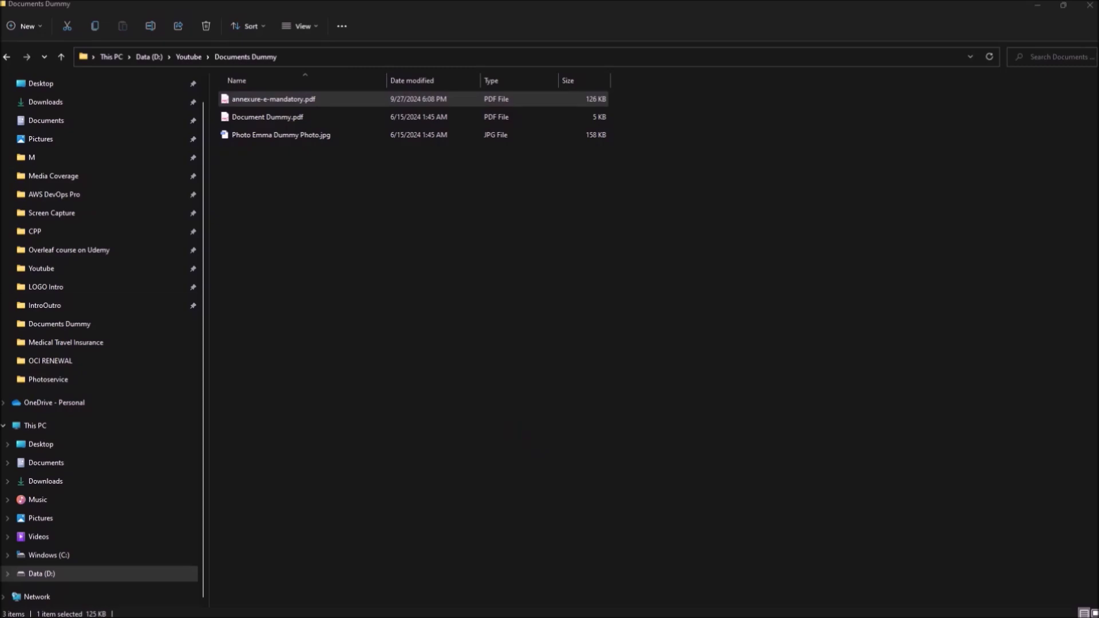
{"action": "key", "text": "Return"}
{"action": "left_click_drag", "start_coordinate": [452, 130], "coordinate": [482, 99]}
{"action": "double_click", "coordinate": [481, 99]}
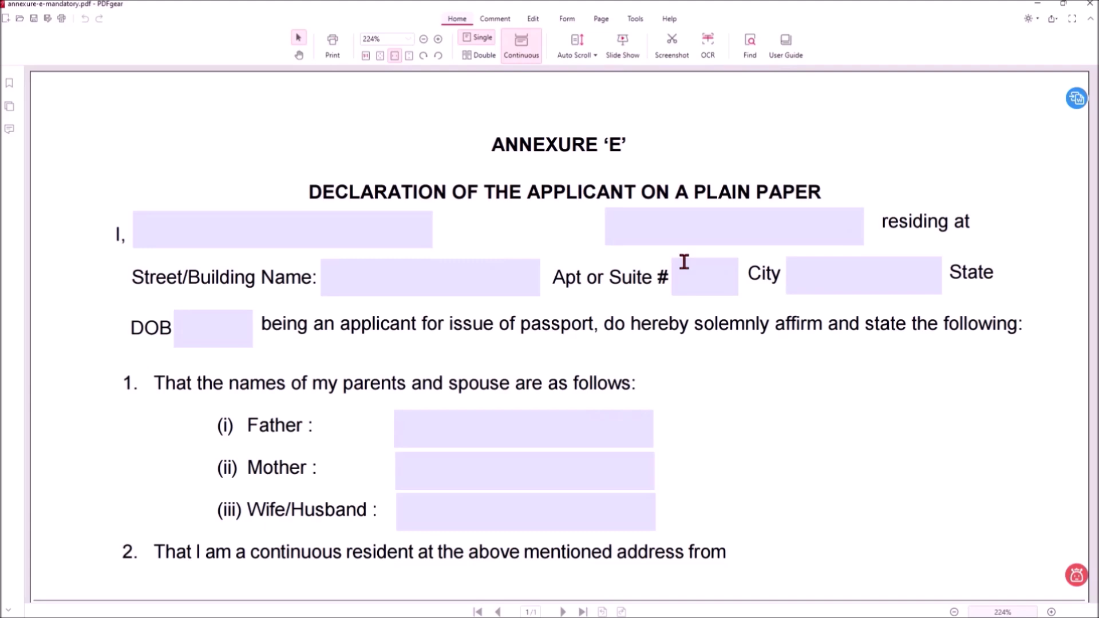
{"action": "scroll", "coordinate": [684, 262], "scroll_direction": "down", "scroll_amount": 3}
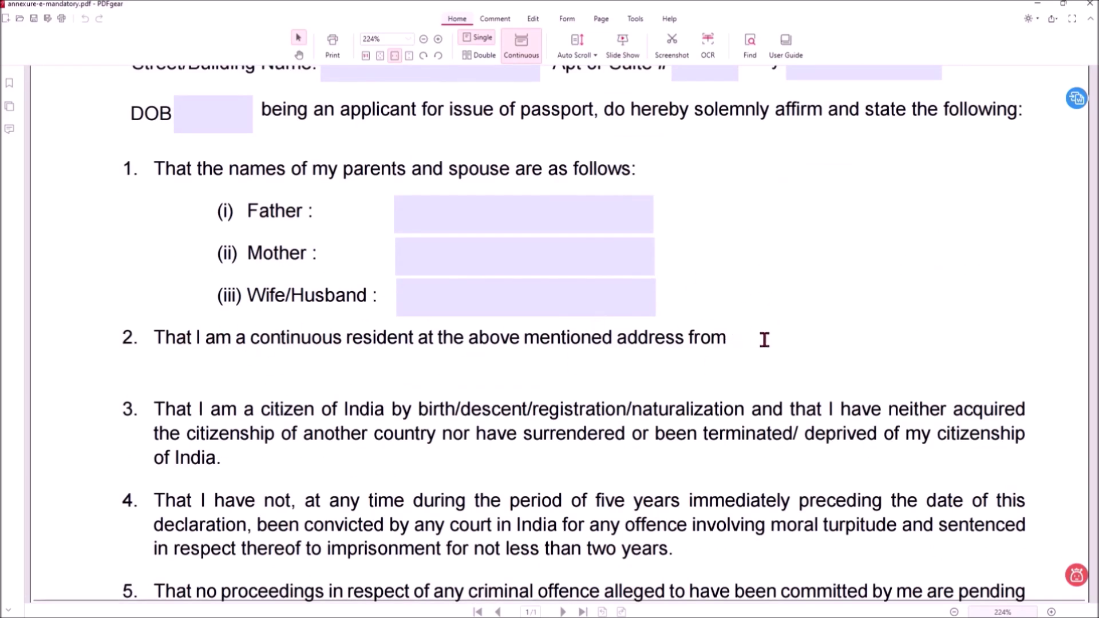
{"action": "scroll", "coordinate": [764, 340], "scroll_direction": "down", "scroll_amount": 1, "text": "ctrl"}
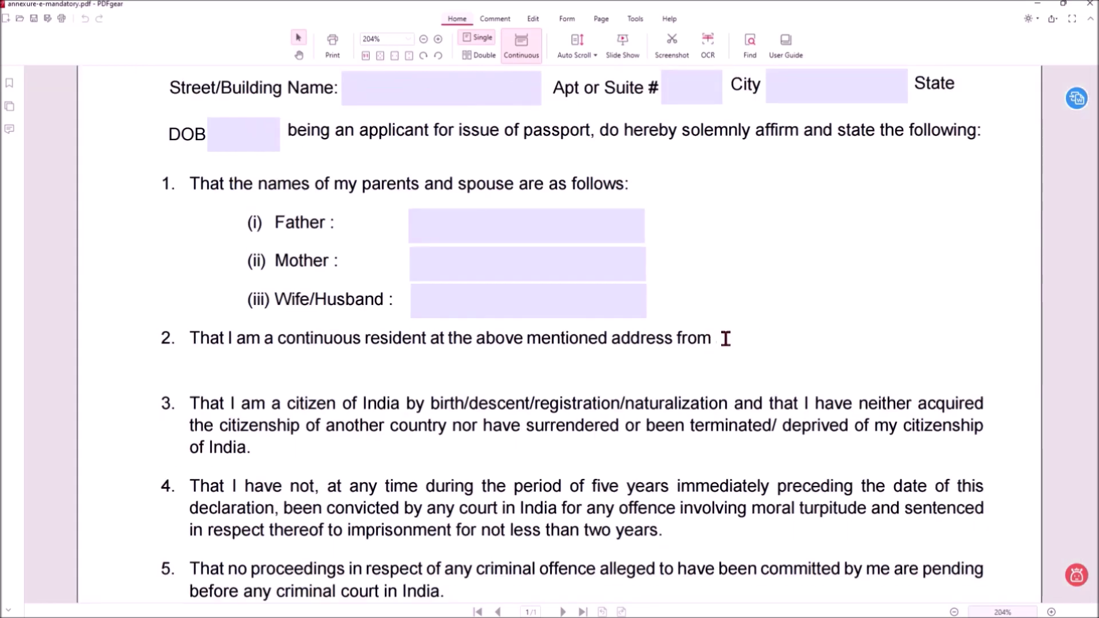
Step: Add the text 12/31/2023 after "address from" in item 2 with Edit > Add Text
{"action": "left_click", "coordinate": [534, 21]}
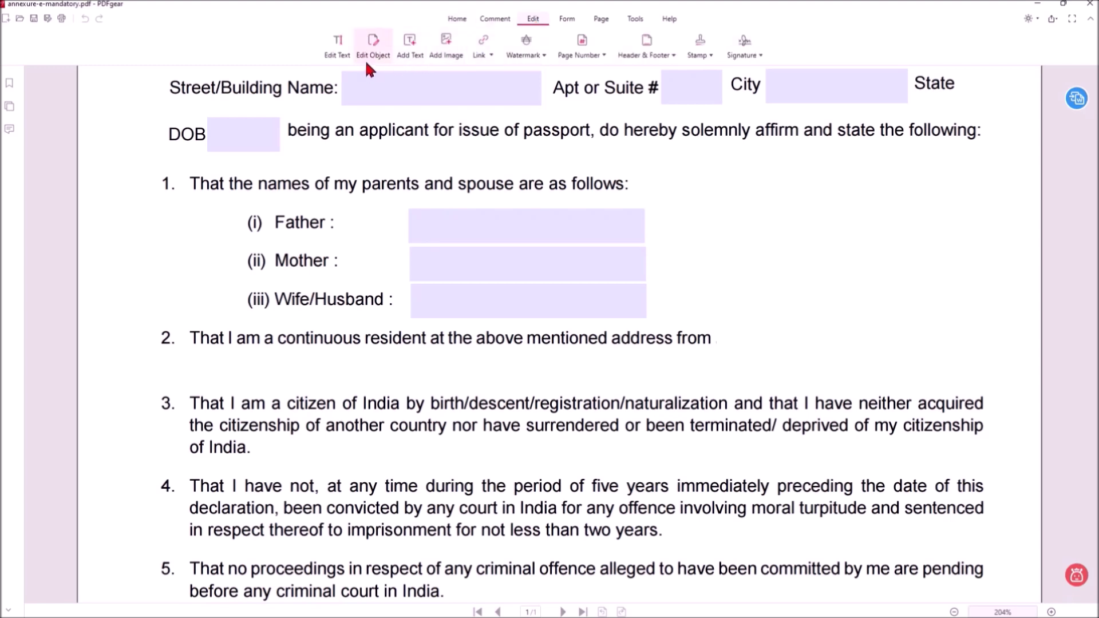
{"action": "left_click", "coordinate": [410, 51]}
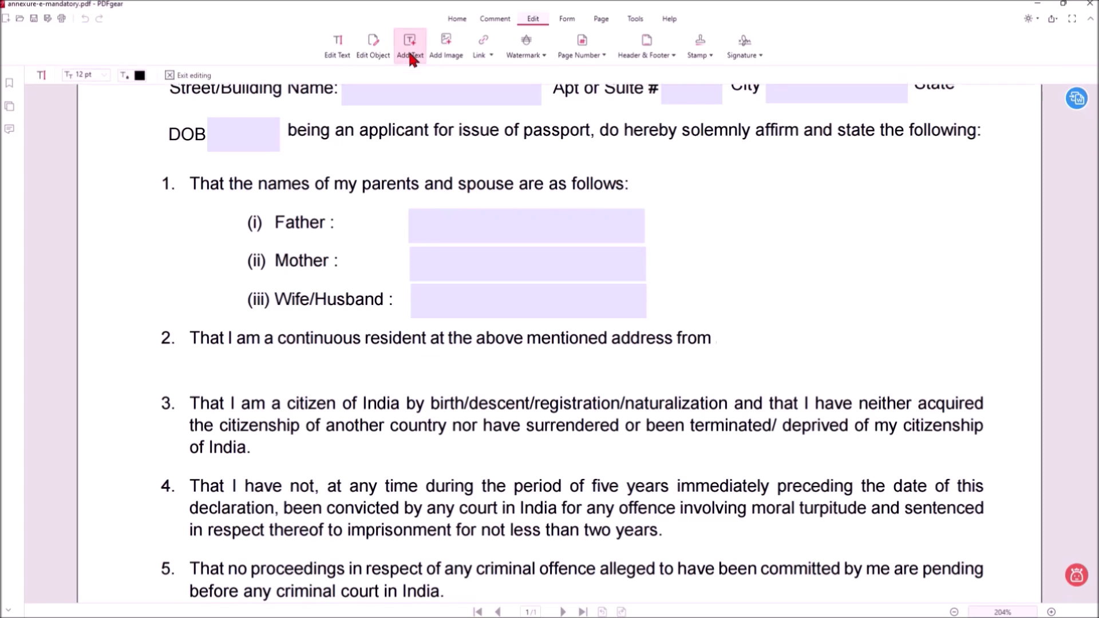
{"action": "left_click", "coordinate": [730, 341]}
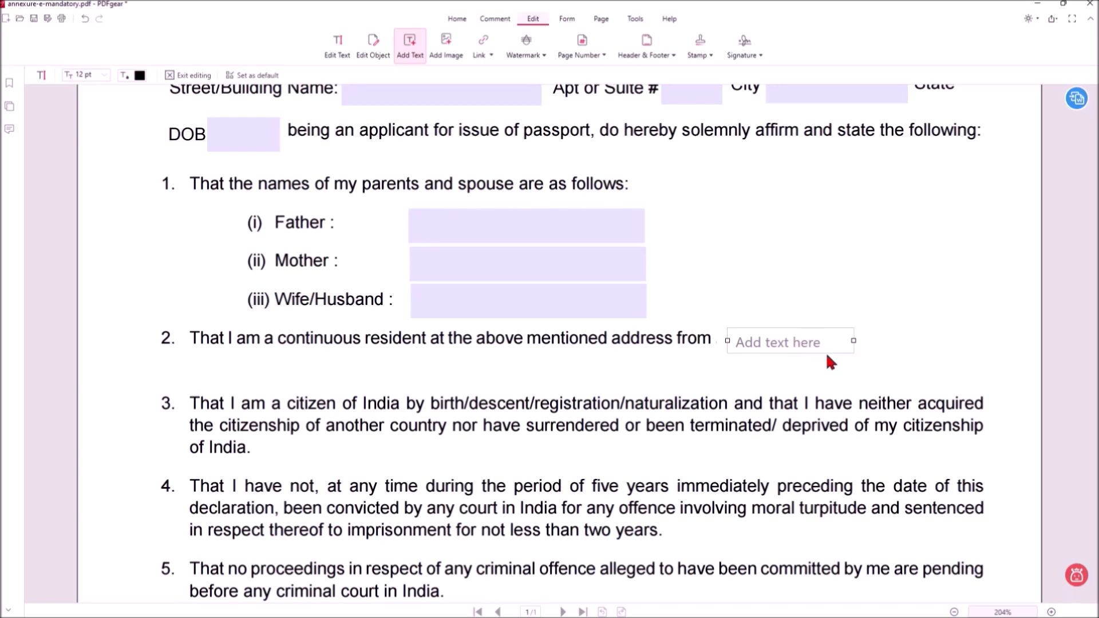
{"action": "type", "text": "12/31/2023"}
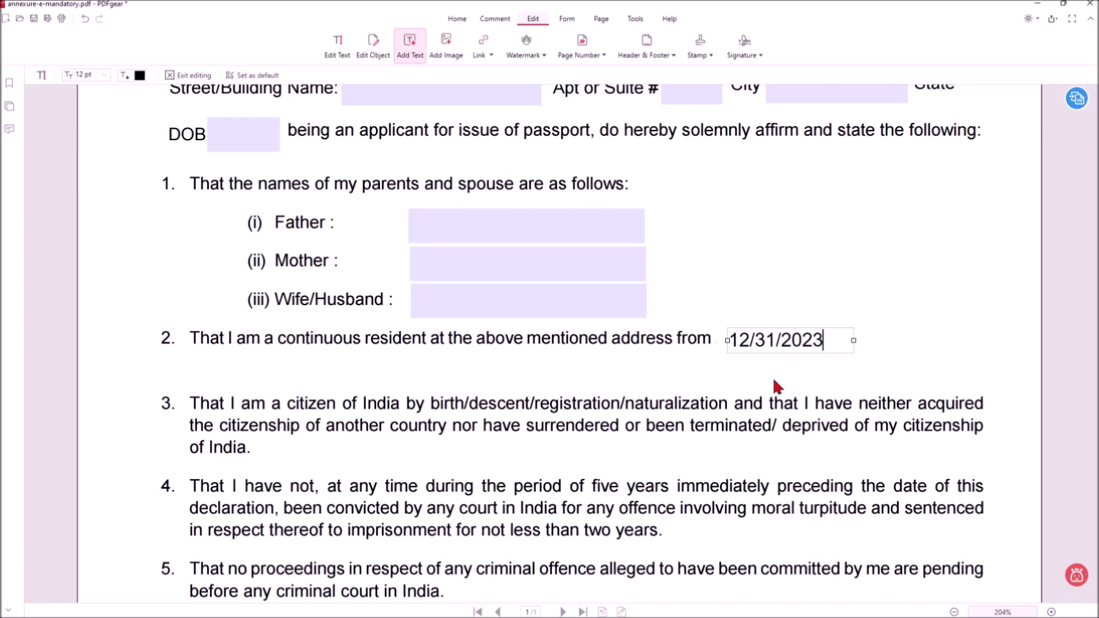
{"action": "left_click", "coordinate": [774, 380]}
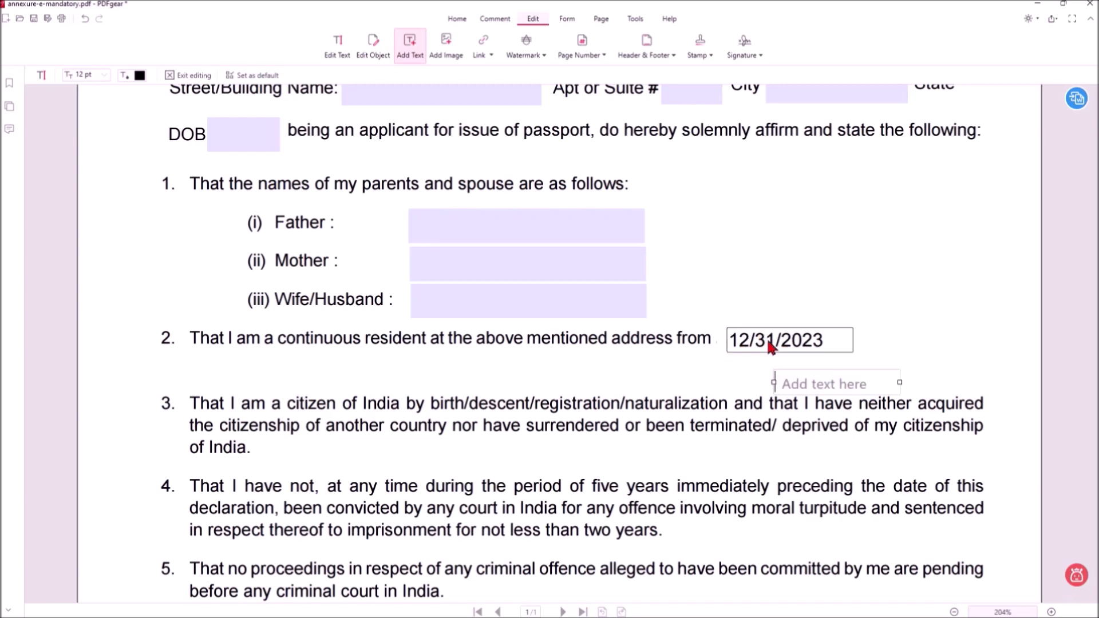
{"action": "left_click", "coordinate": [1050, 328]}
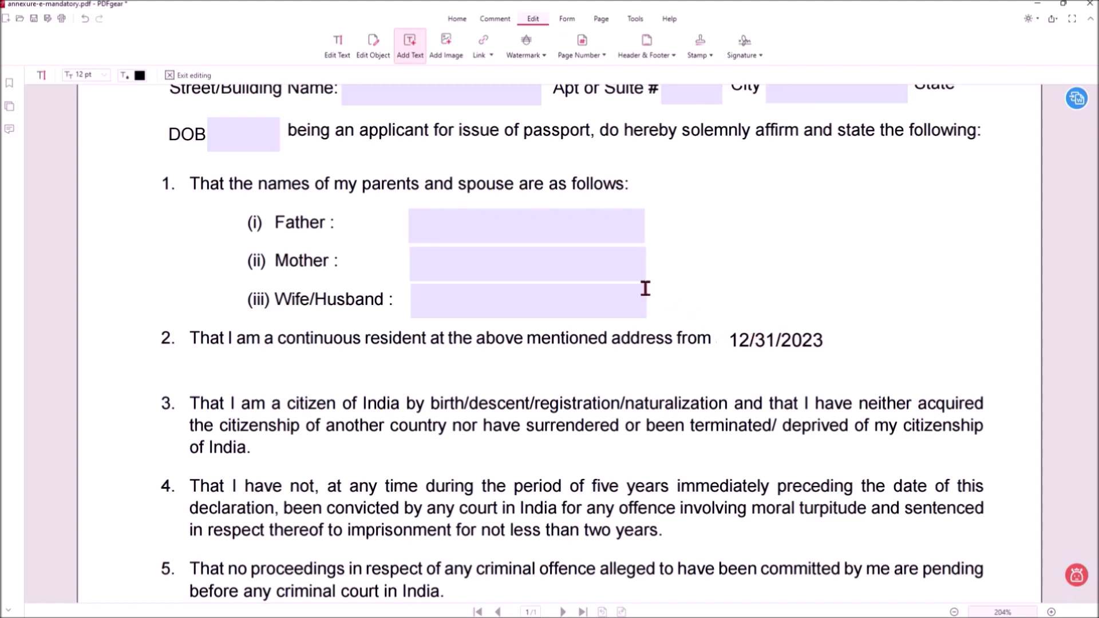
{"action": "scroll", "coordinate": [644, 287], "scroll_direction": "up", "scroll_amount": 3}
Step: Type the applicant's full name in the form field after "I,", then move to DOB
{"action": "left_click", "coordinate": [298, 217]}
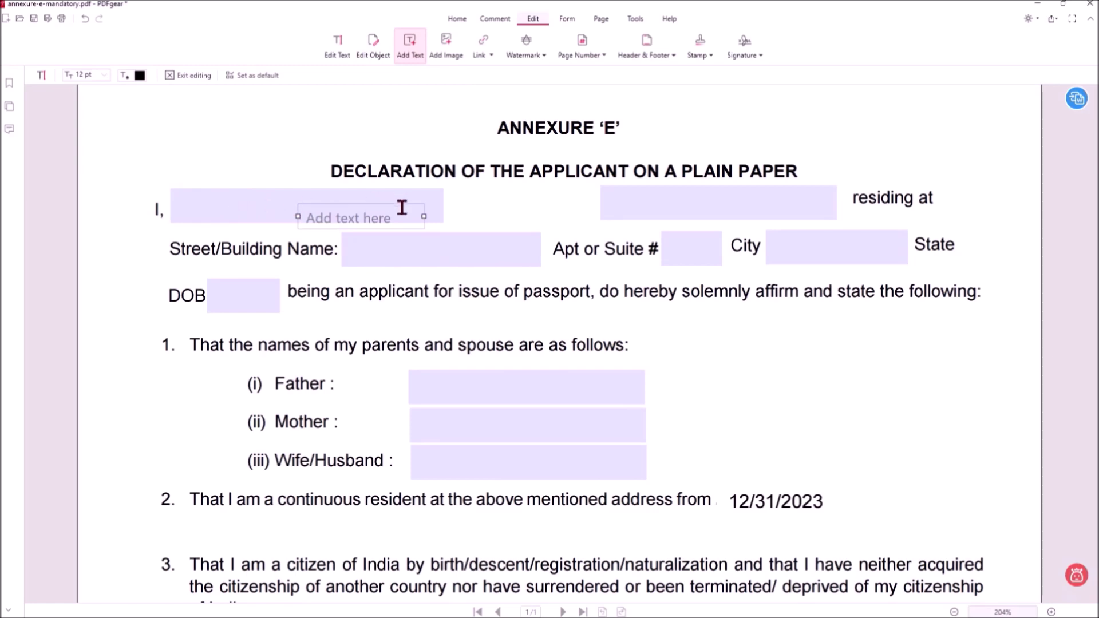
{"action": "left_click", "coordinate": [185, 205]}
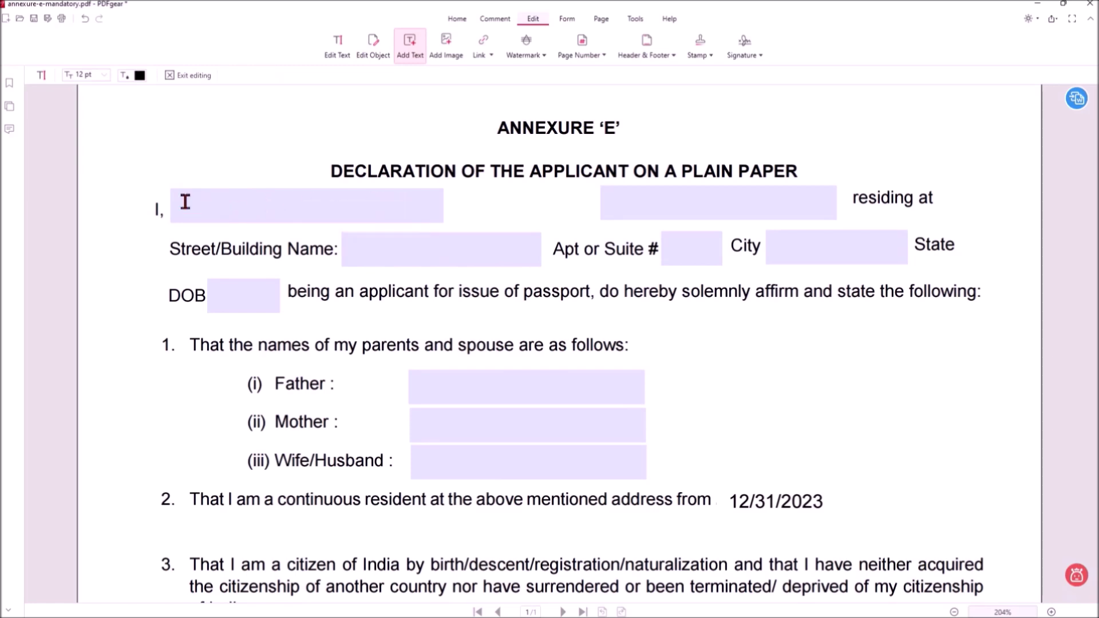
{"action": "left_click", "coordinate": [193, 79]}
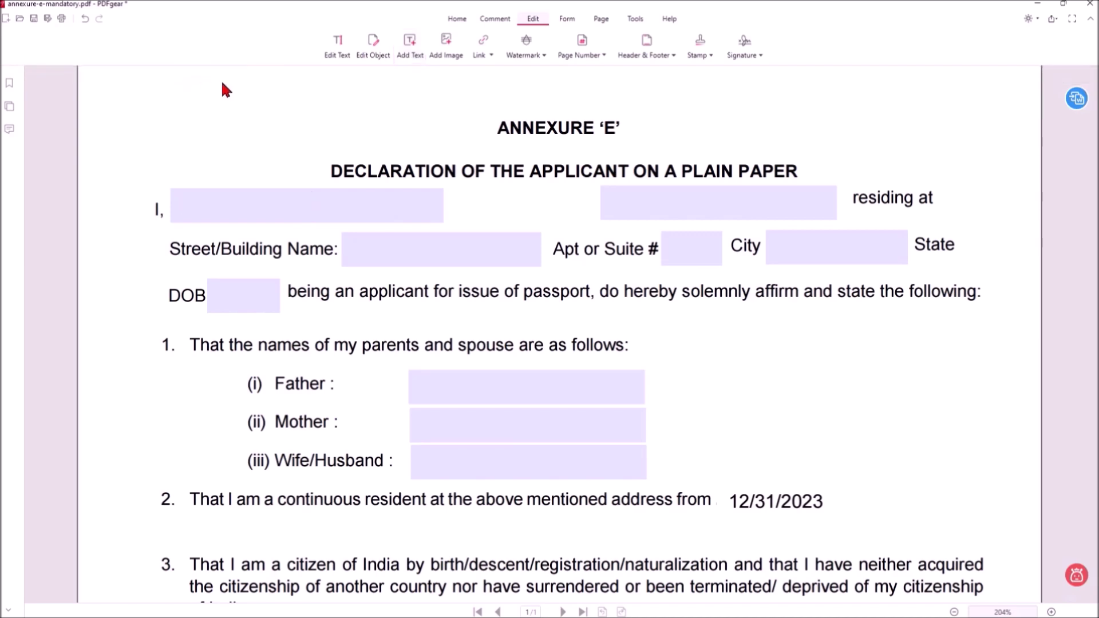
{"action": "left_click", "coordinate": [191, 209]}
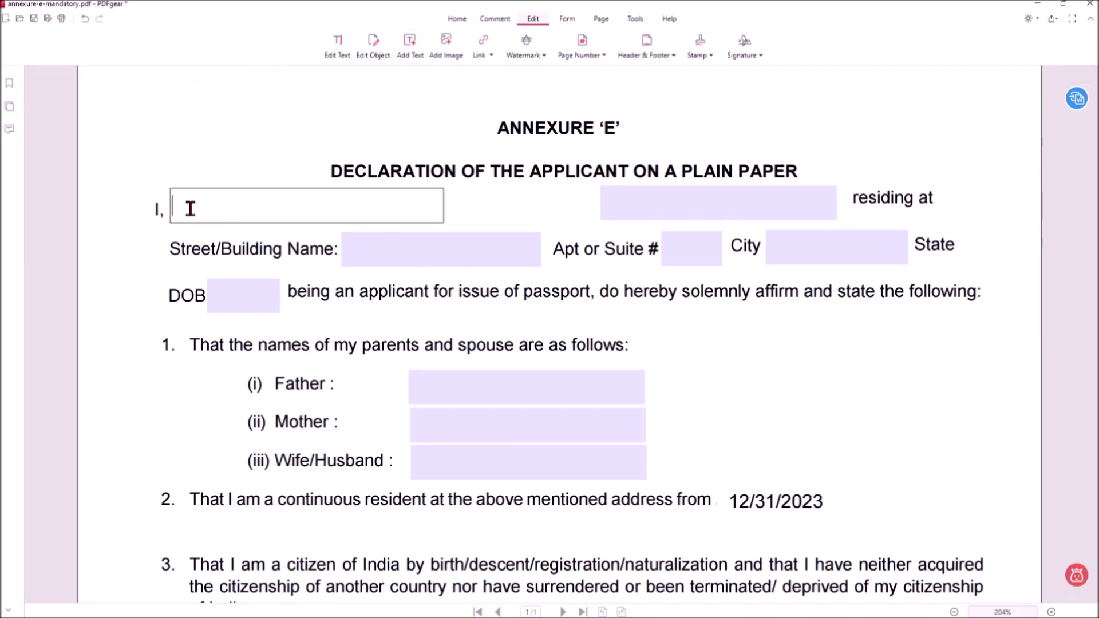
{"action": "type", "text": "mp"}
{"action": "key", "text": "BackSpace"}
{"action": "key", "text": "BackSpace"}
{"action": "type", "text": "MOHANDAS"}
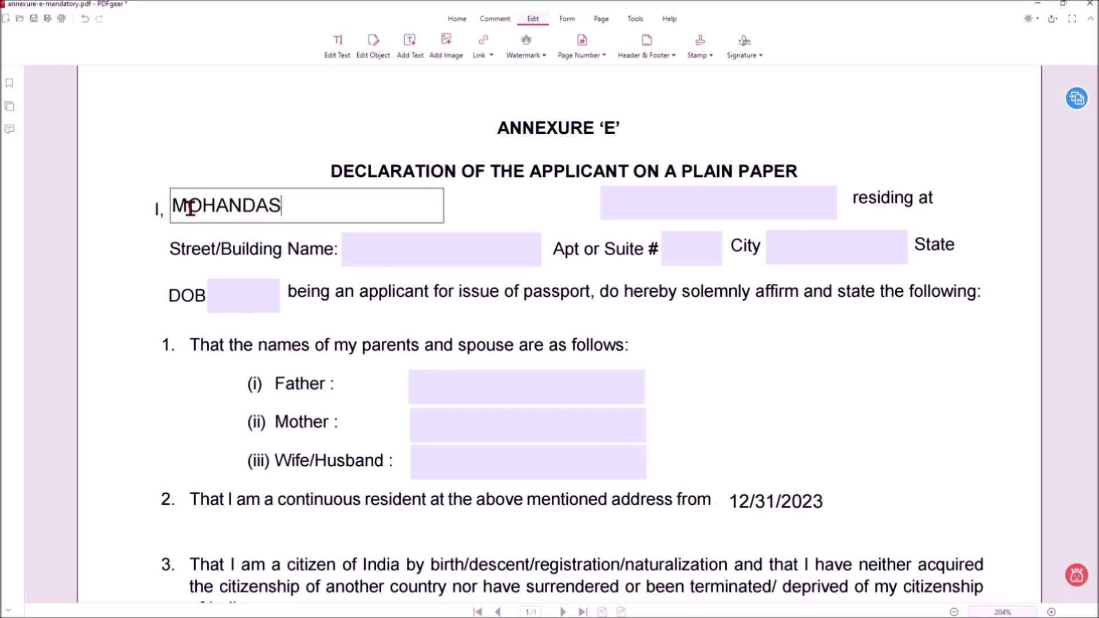
{"action": "type", "text": " GANDHI"}
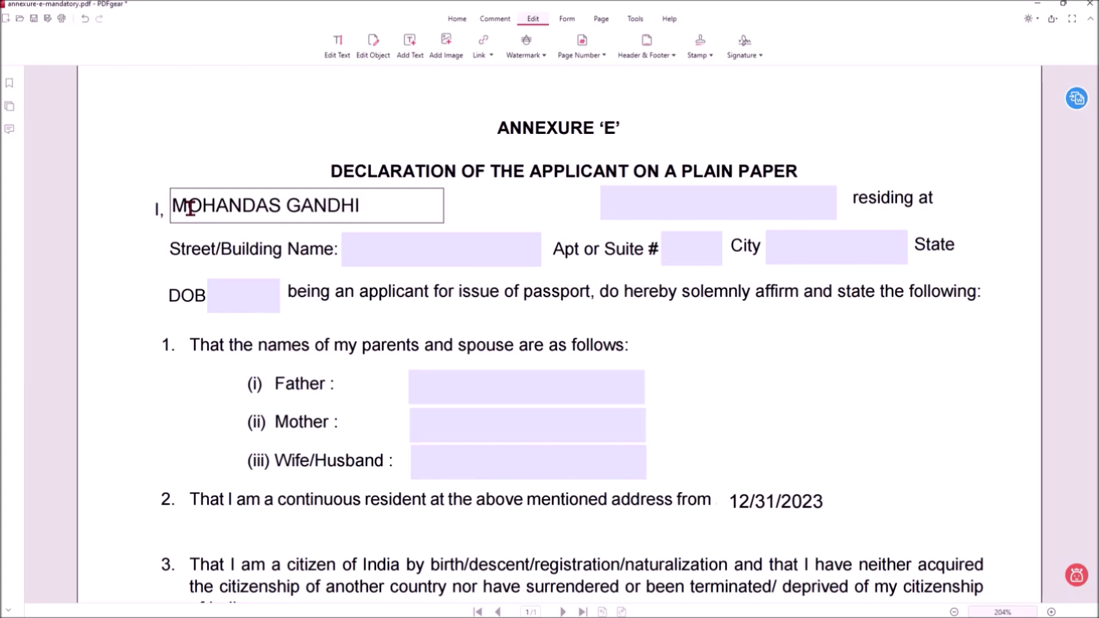
{"action": "left_click", "coordinate": [268, 308]}
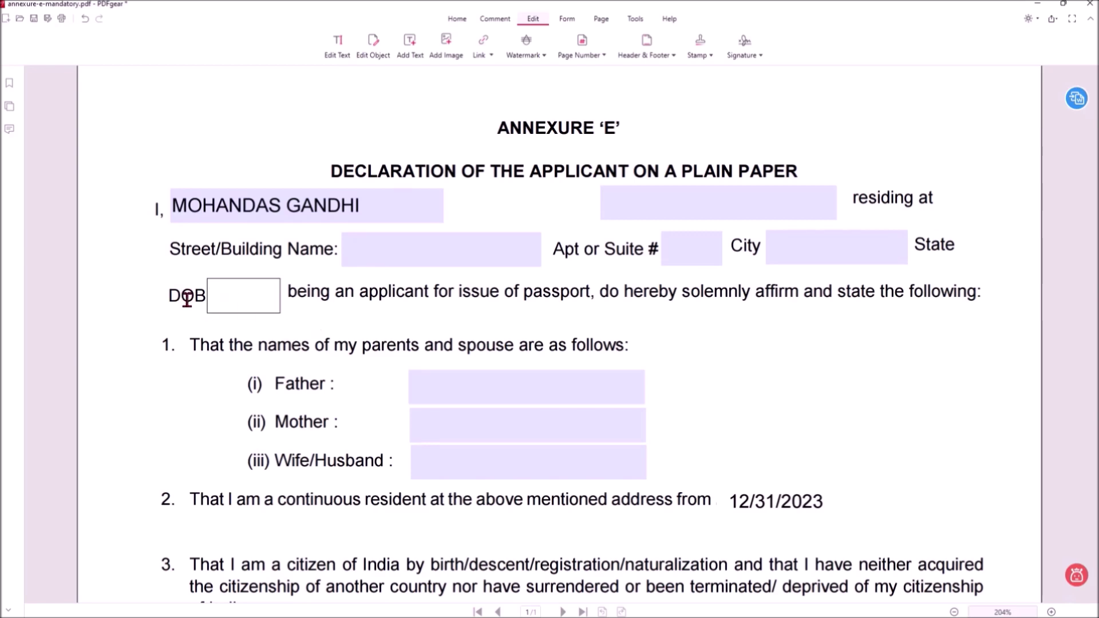
{"action": "type", "text": "12/31/92"}
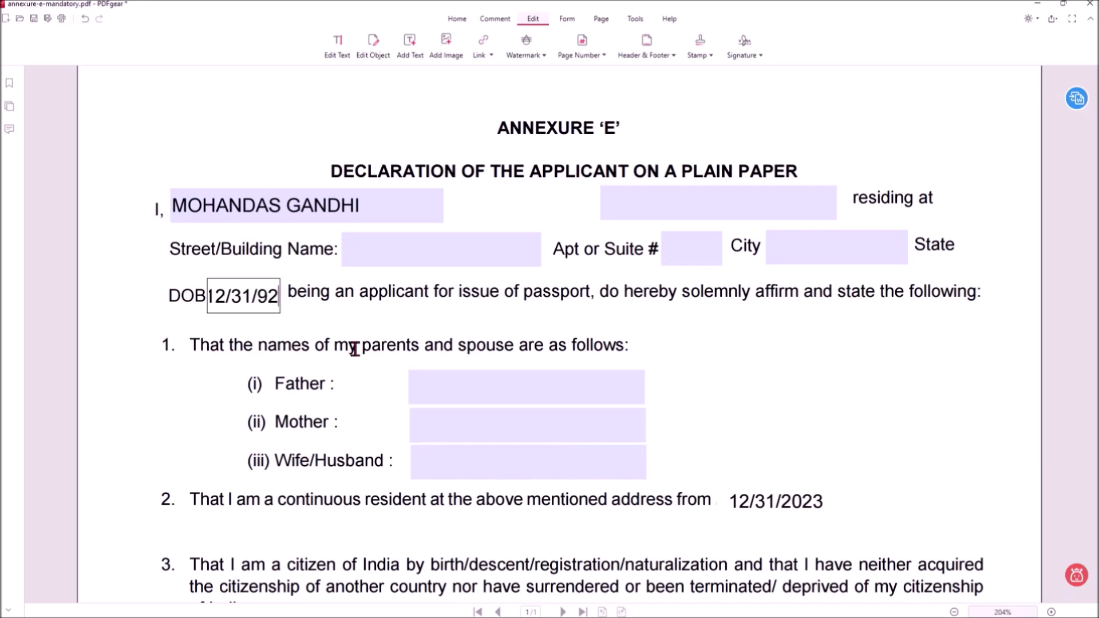
{"action": "left_click", "coordinate": [354, 329]}
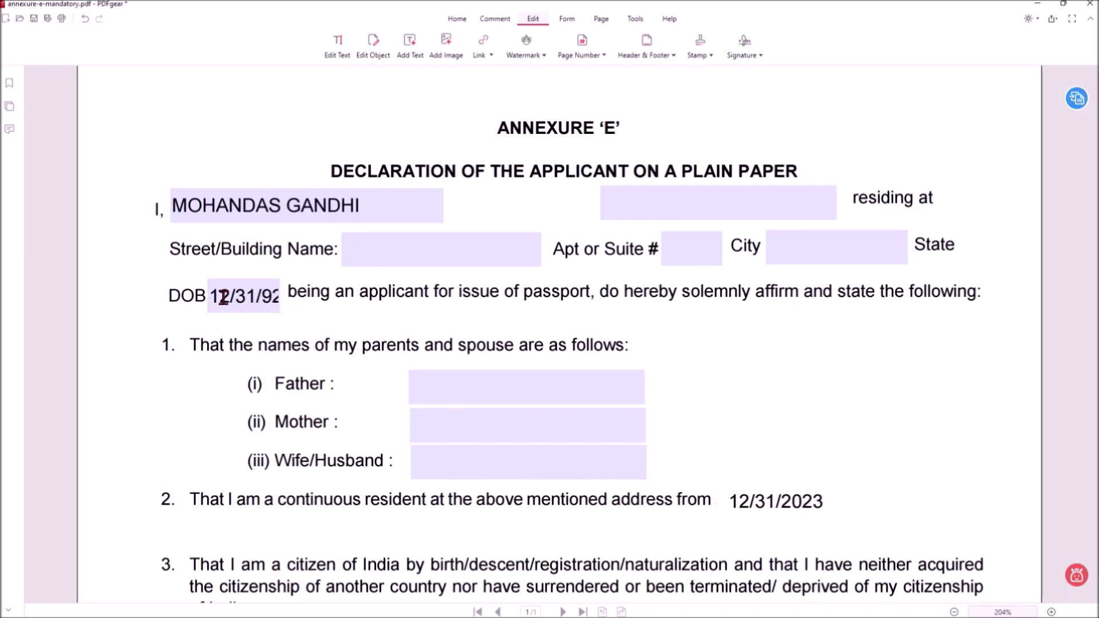
{"action": "left_click", "coordinate": [256, 297]}
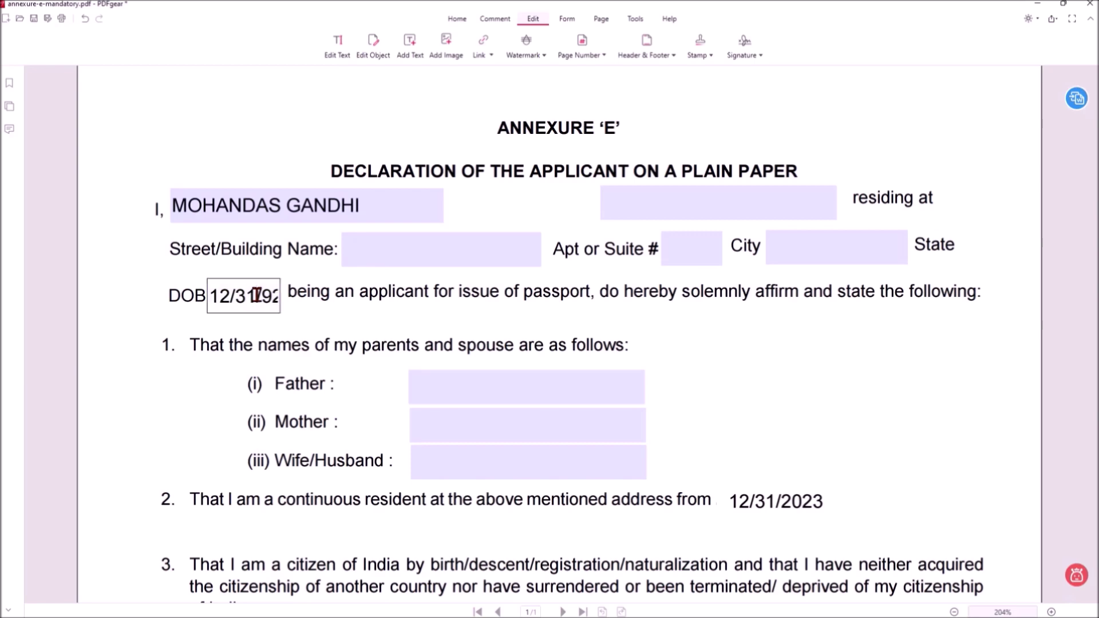
{"action": "key", "text": "ctrl+a"}
{"action": "mouse_move", "coordinate": [273, 294]}
{"action": "left_mouse_down"}
{"action": "mouse_move", "coordinate": [212, 290]}
{"action": "mouse_move", "coordinate": [281, 290]}
{"action": "left_mouse_up"}
{"action": "left_click", "coordinate": [212, 290]}
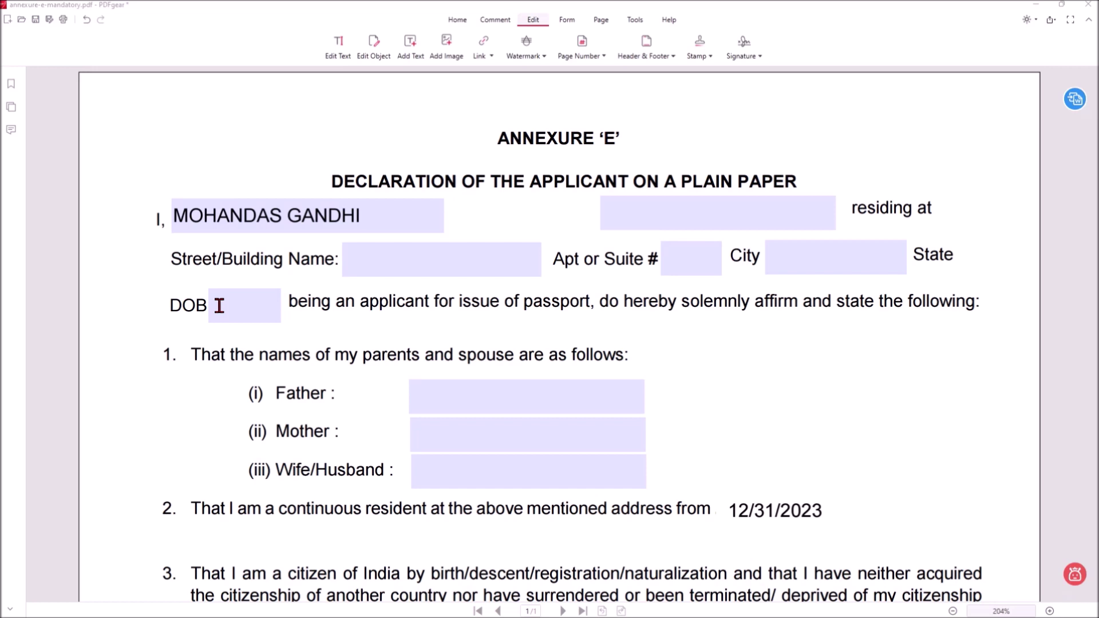
Step: Add the text 12/31/92 in the DOB box with Edit > Add Text
{"action": "left_click", "coordinate": [534, 22]}
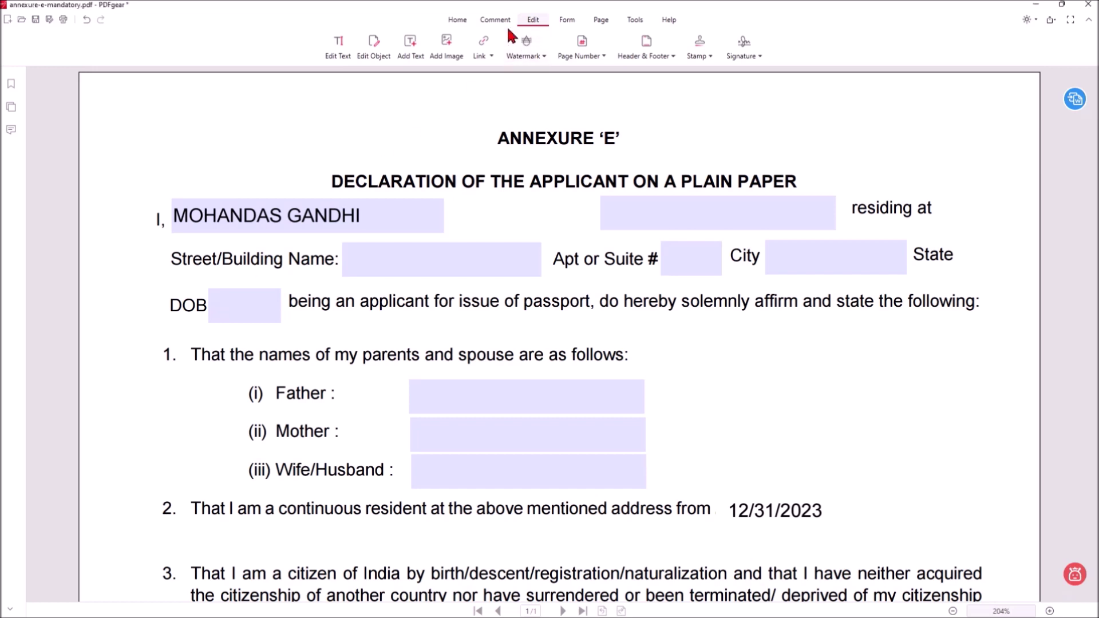
{"action": "left_click", "coordinate": [414, 48]}
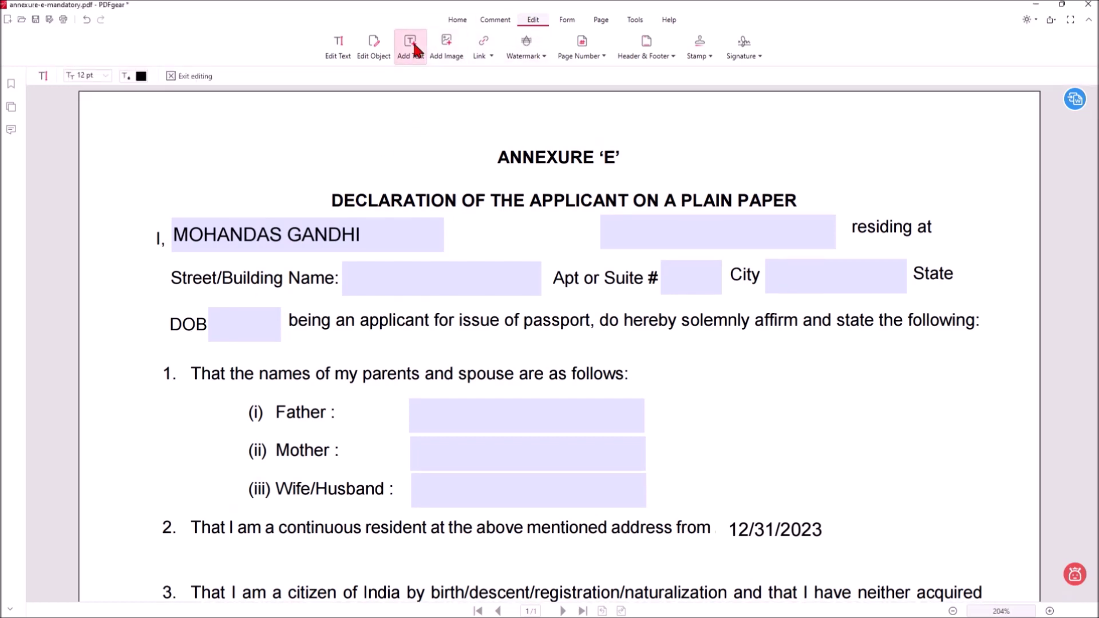
{"action": "left_click", "coordinate": [214, 324]}
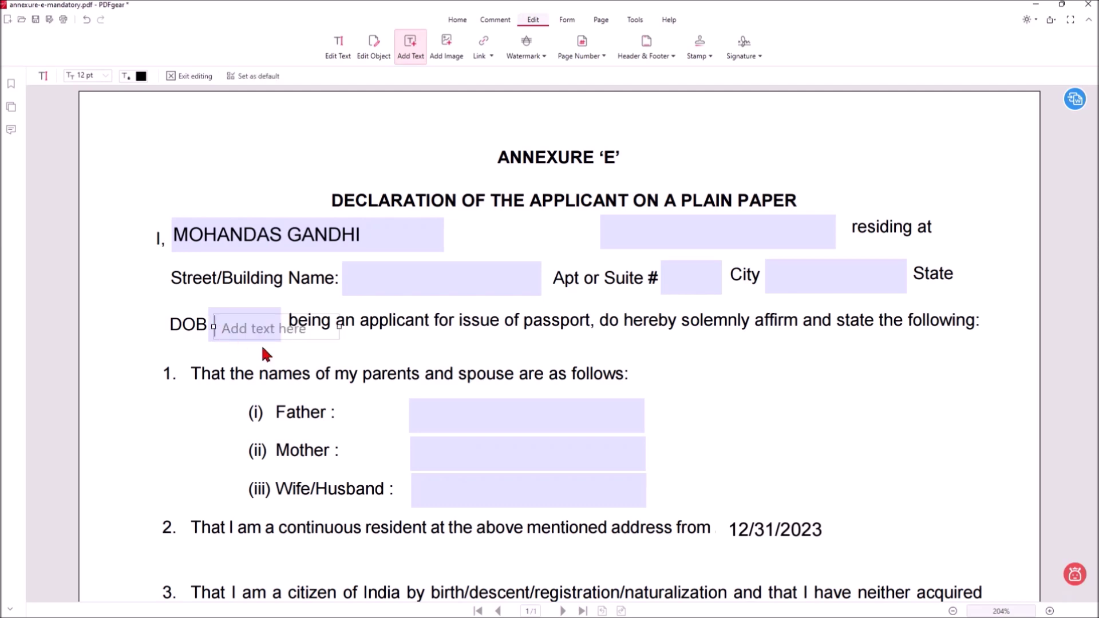
{"action": "type", "text": "12/31/92"}
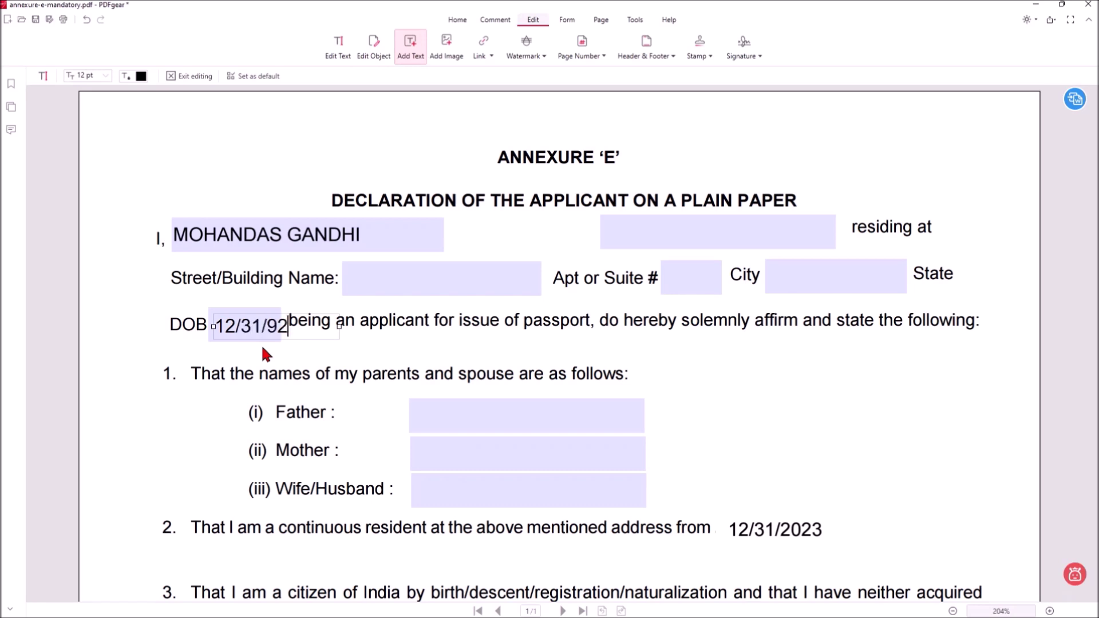
{"action": "left_click", "coordinate": [305, 352]}
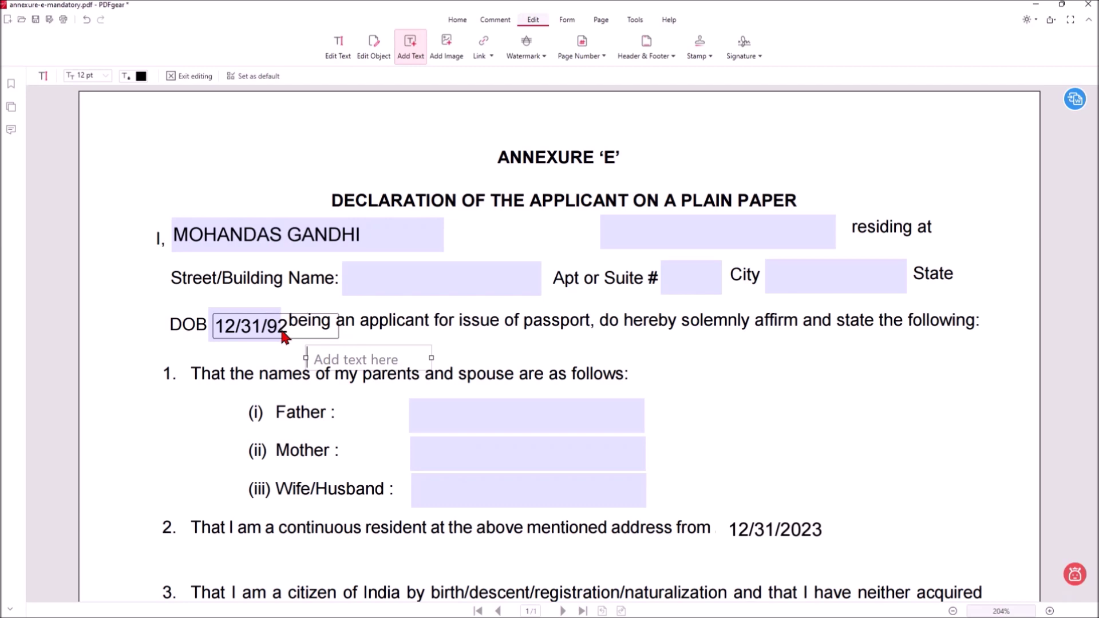
Step: Shrink the 12/31/92 date text to 10 pt so it fits the box
{"action": "left_click", "coordinate": [262, 326]}
{"action": "double_click", "coordinate": [261, 327]}
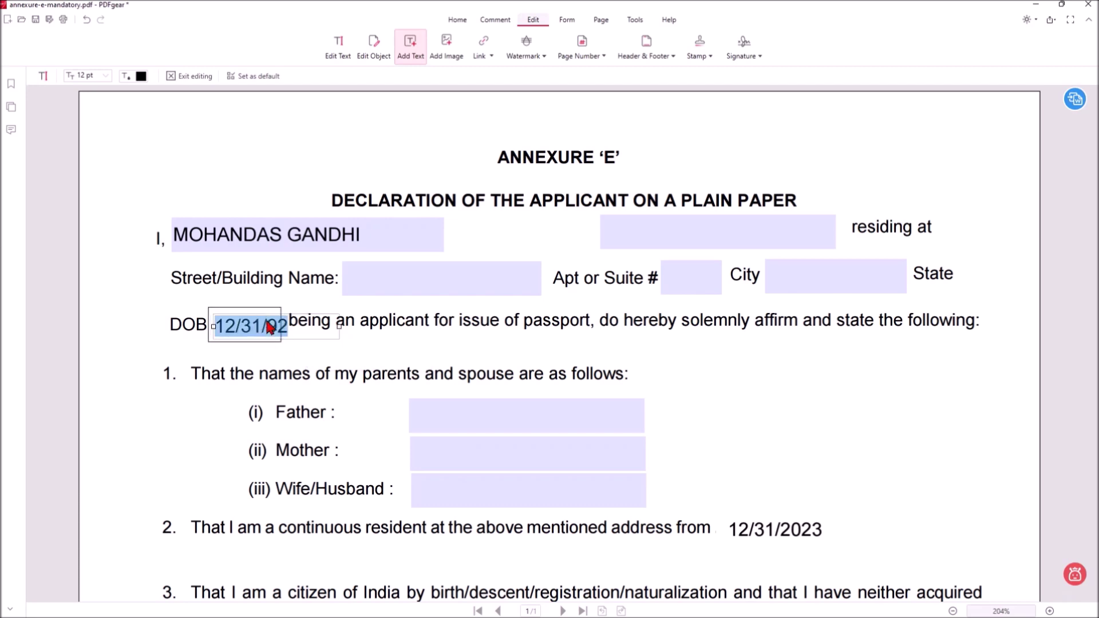
{"action": "left_click", "coordinate": [106, 76]}
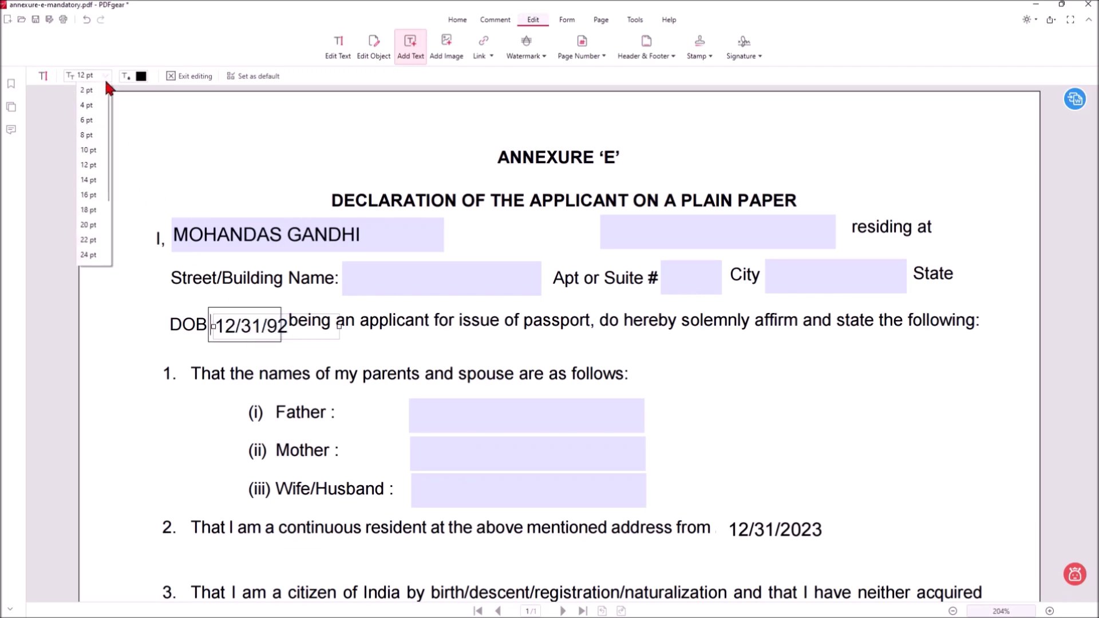
{"action": "left_click", "coordinate": [92, 150]}
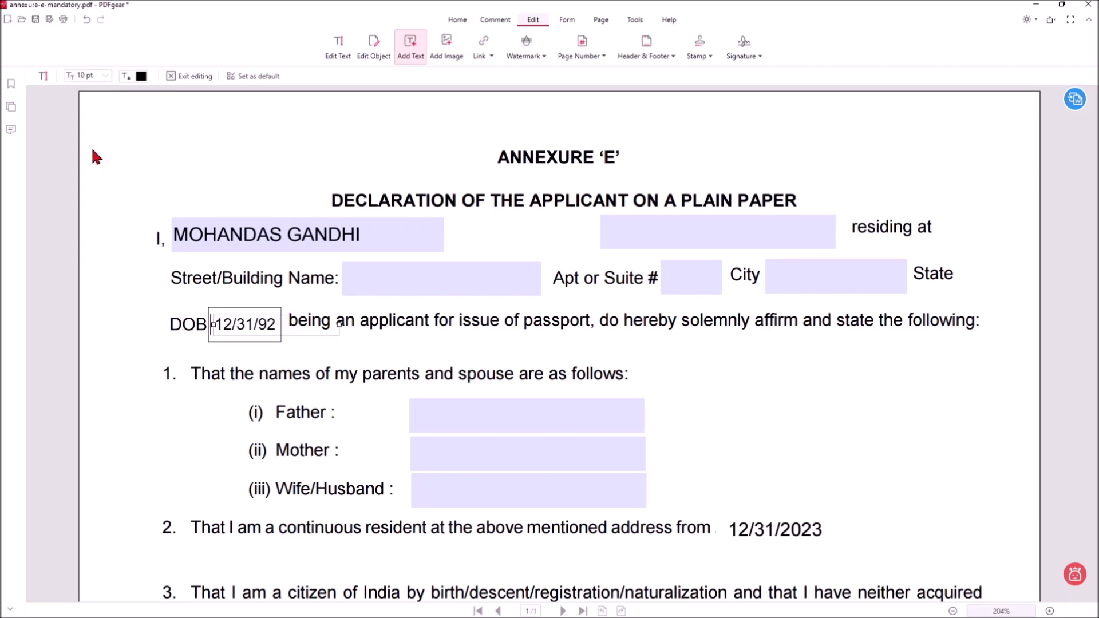
{"action": "left_click", "coordinate": [171, 349]}
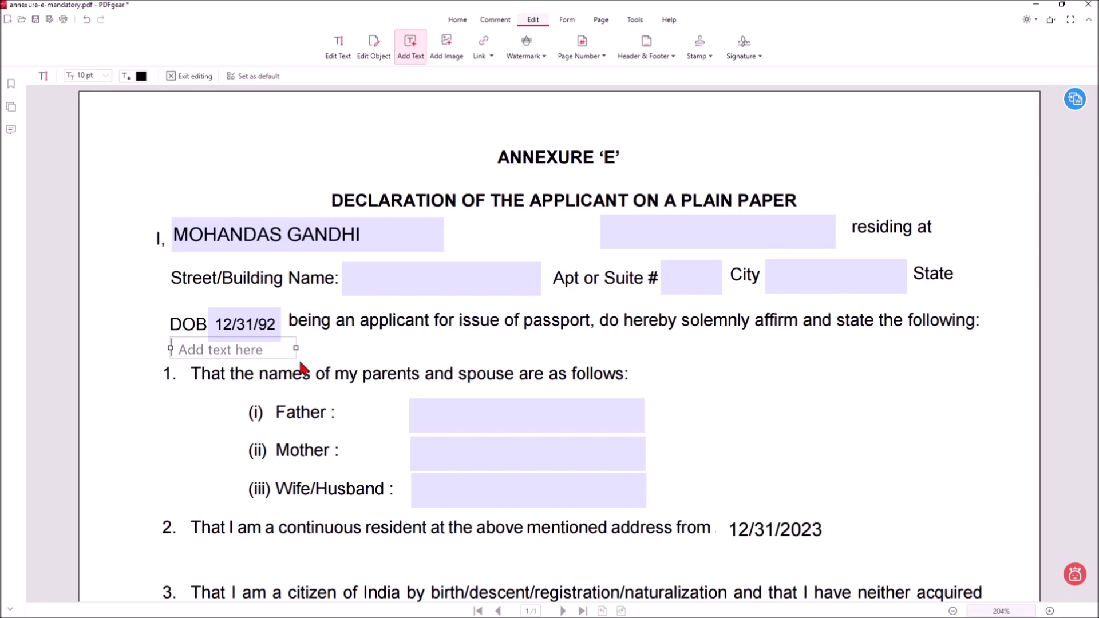
Step: Exit text-adding mode, click the blank beside the name, and scroll down to Place and Date
{"action": "left_click", "coordinate": [190, 78]}
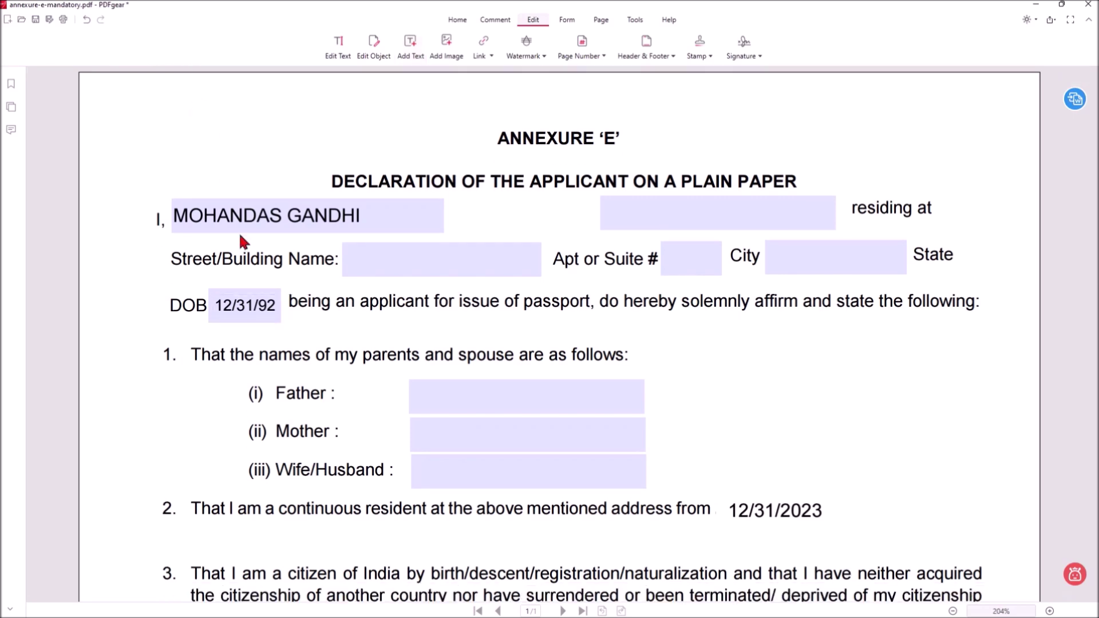
{"action": "left_click", "coordinate": [608, 215]}
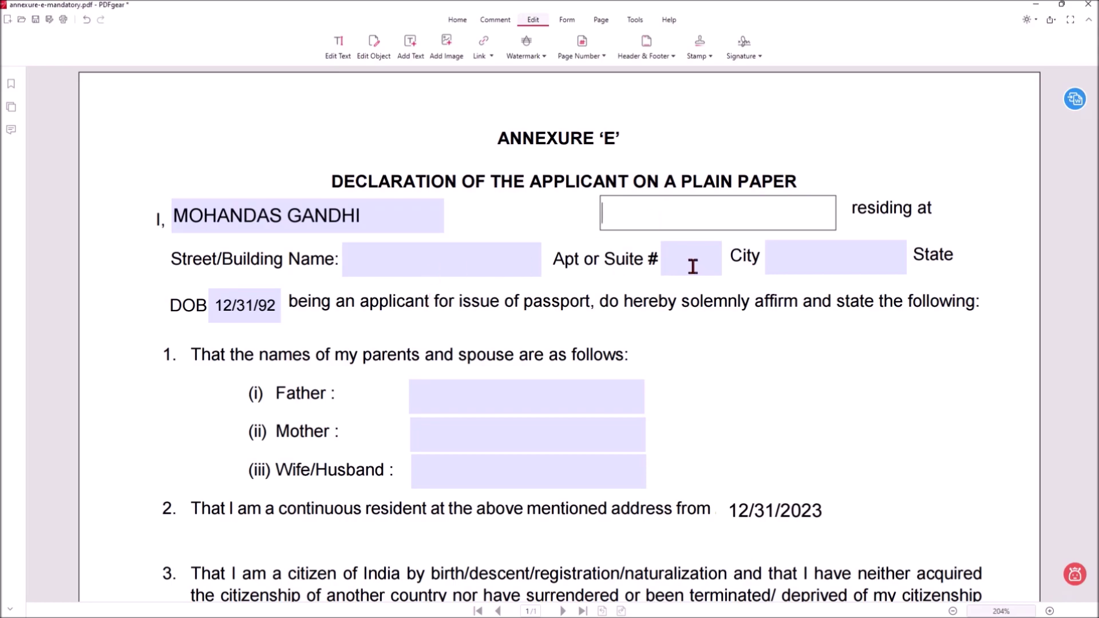
{"action": "scroll", "coordinate": [589, 362], "scroll_direction": "down", "scroll_amount": 8}
{"action": "scroll", "coordinate": [589, 363], "scroll_direction": "down", "scroll_amount": 3}
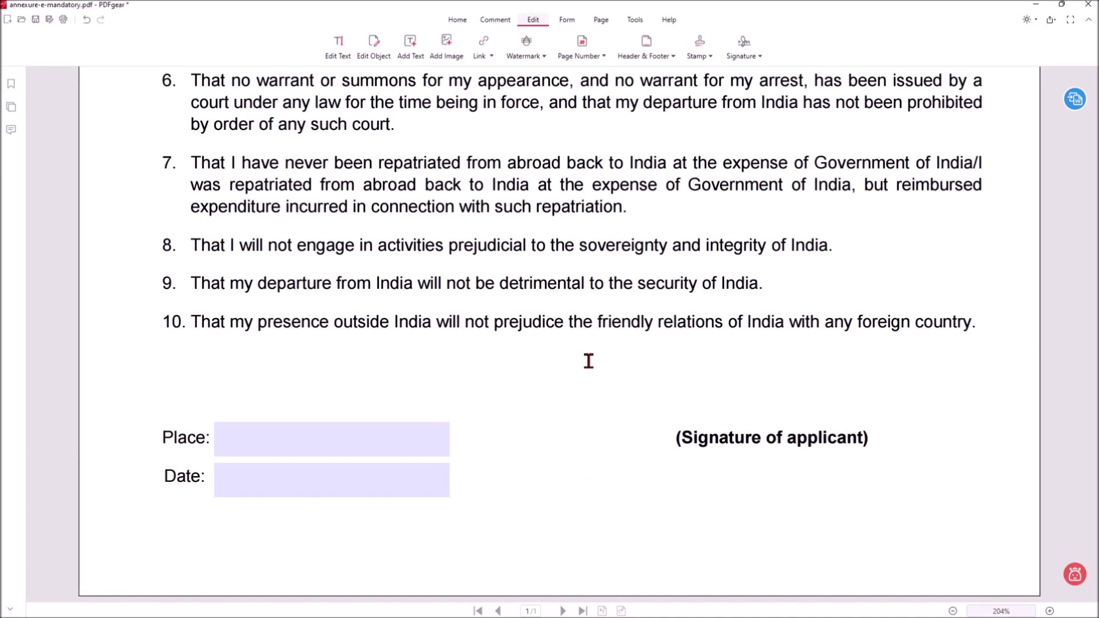